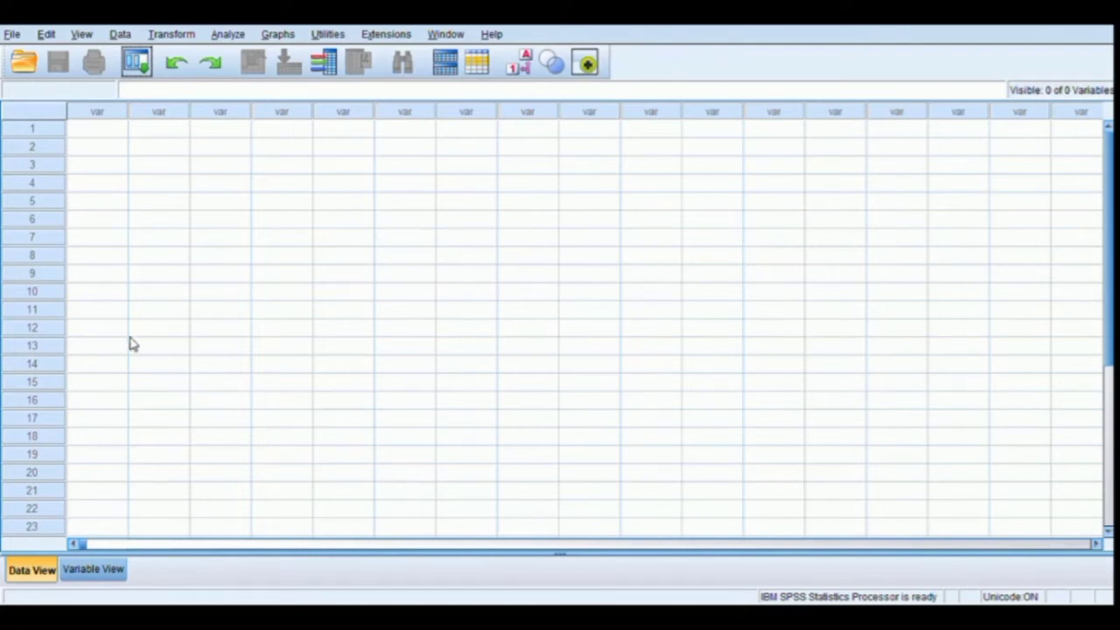
# - Define a first variable named KEPEMIMPINAN with the String type in the variable definitions
pyautogui.click(90, 569)
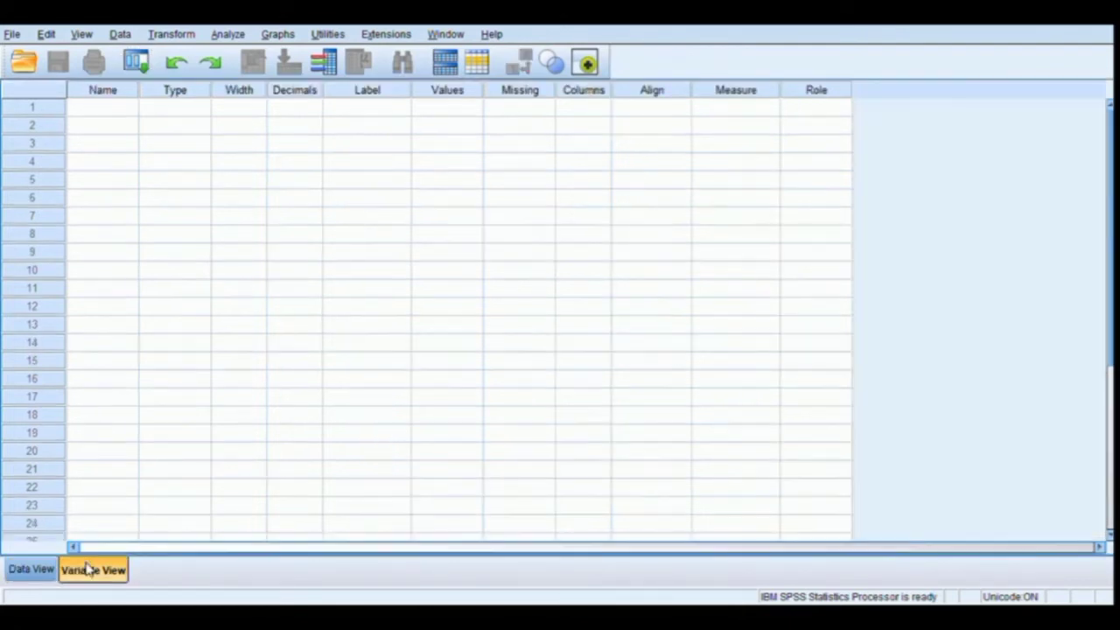
pyautogui.click(98, 110)
pyautogui.click(101, 110)
pyautogui.write('KEPEMIMPINAN')
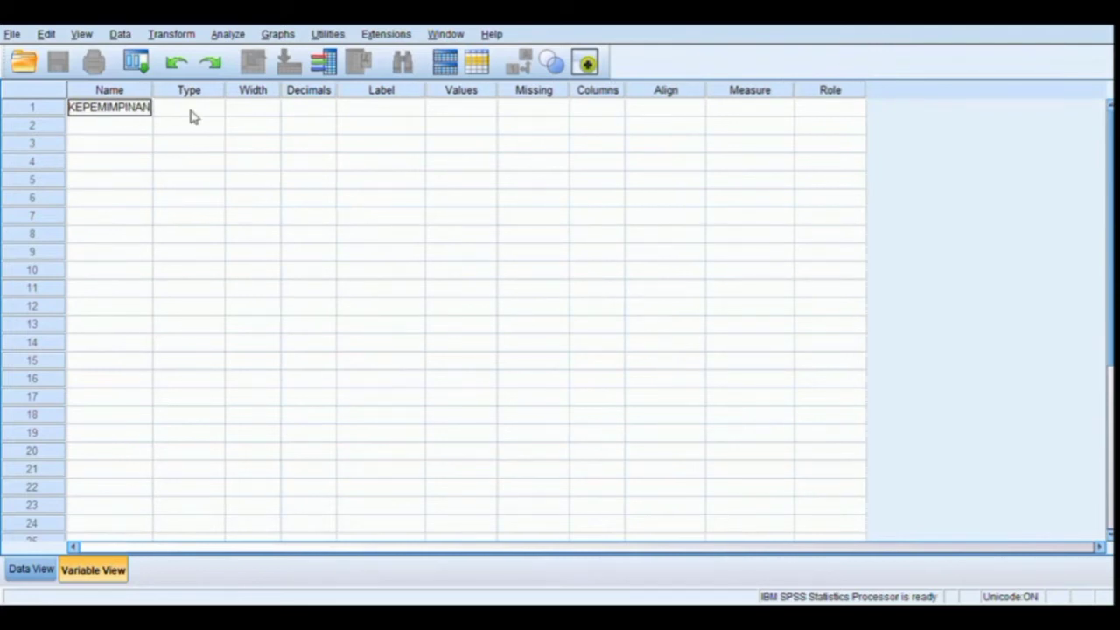
pyautogui.click(208, 111)
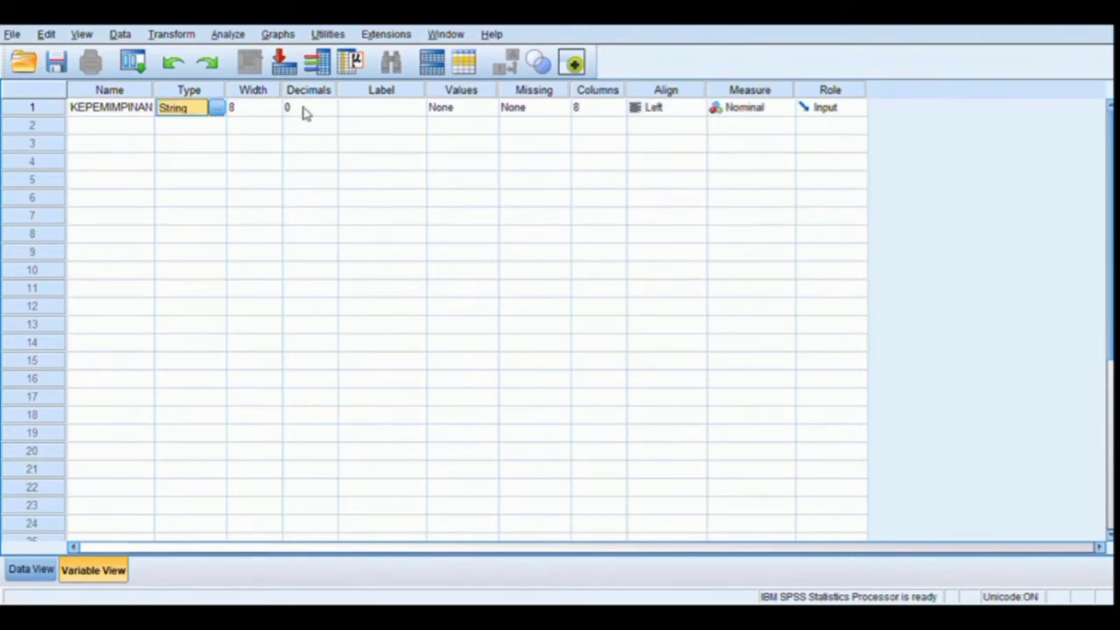
# - Label the KEPEMIMPINAN variable as PERILAKU KEPEMIMPINAN
pyautogui.click(374, 111)
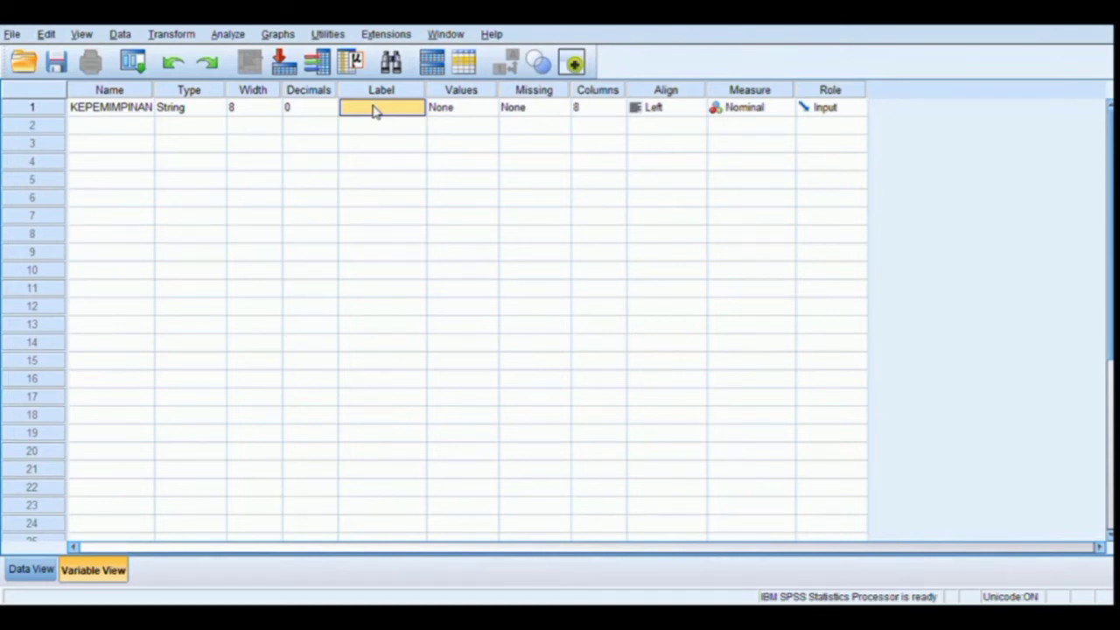
pyautogui.write('PERILAK')
pyautogui.write('U KEPEMI')
pyautogui.write('MPINAN')
pyautogui.click(484, 108)
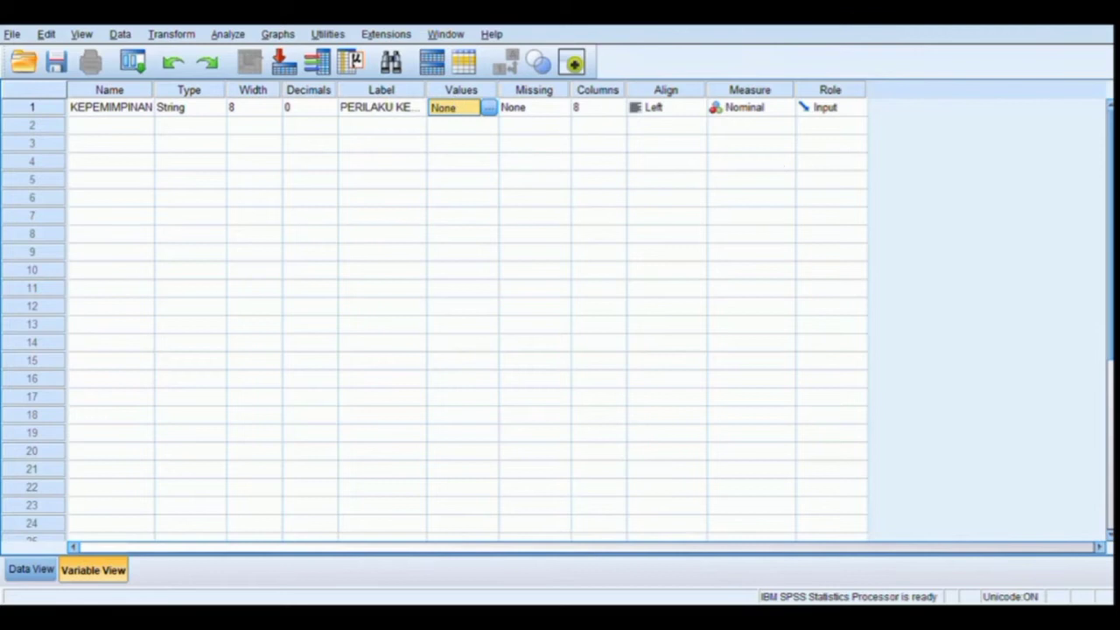
# - Add a second variable named P1 and set its decimals to 0
pyautogui.click(106, 126)
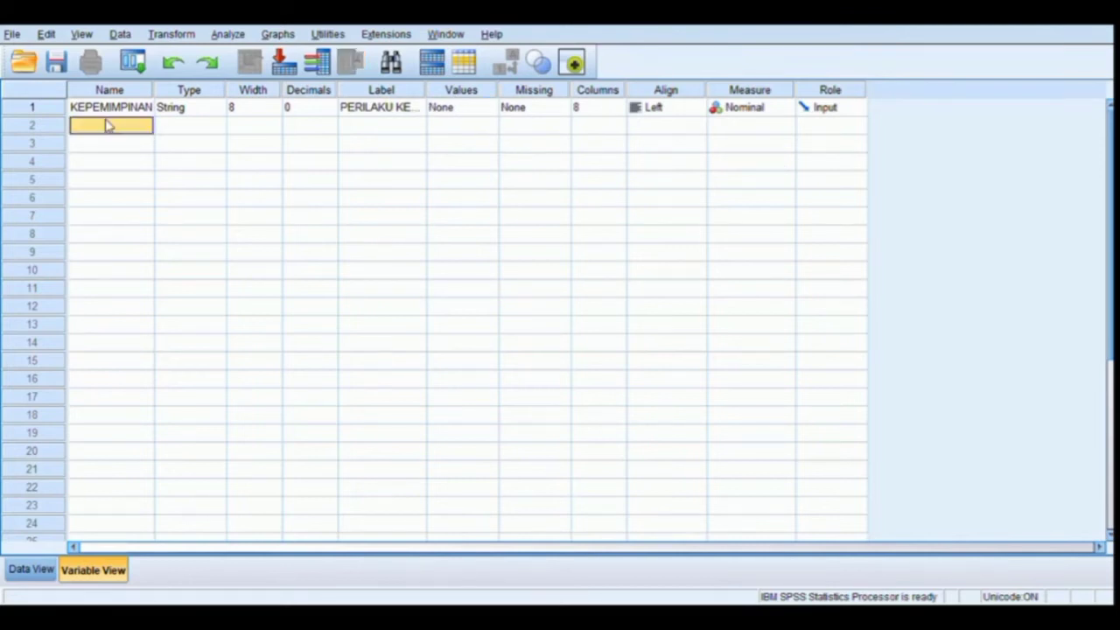
pyautogui.write('P1')
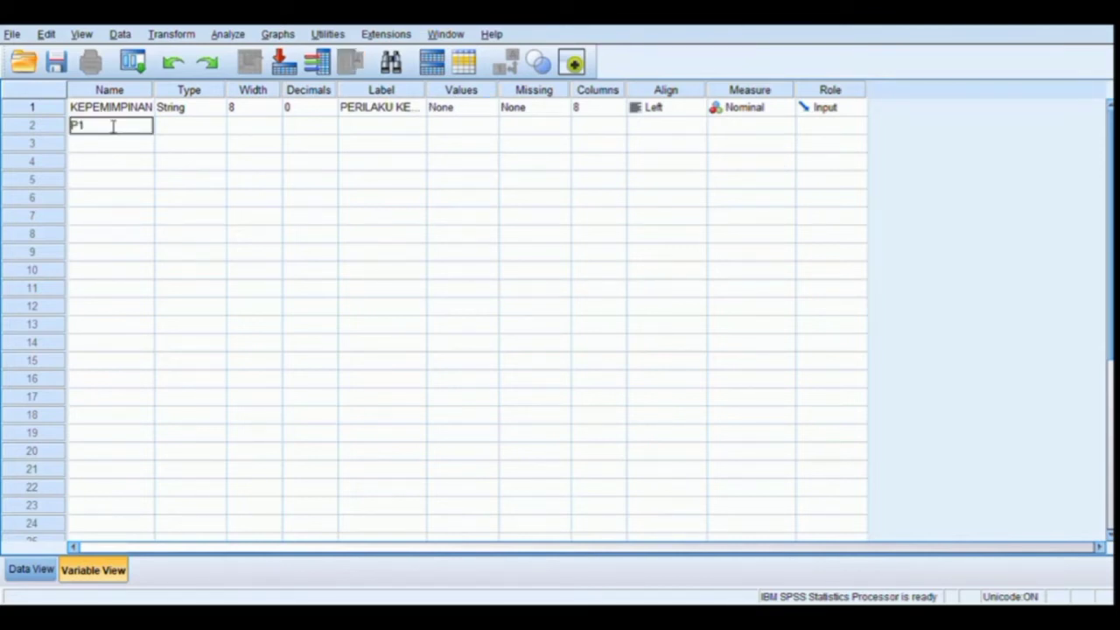
pyautogui.press('Return')
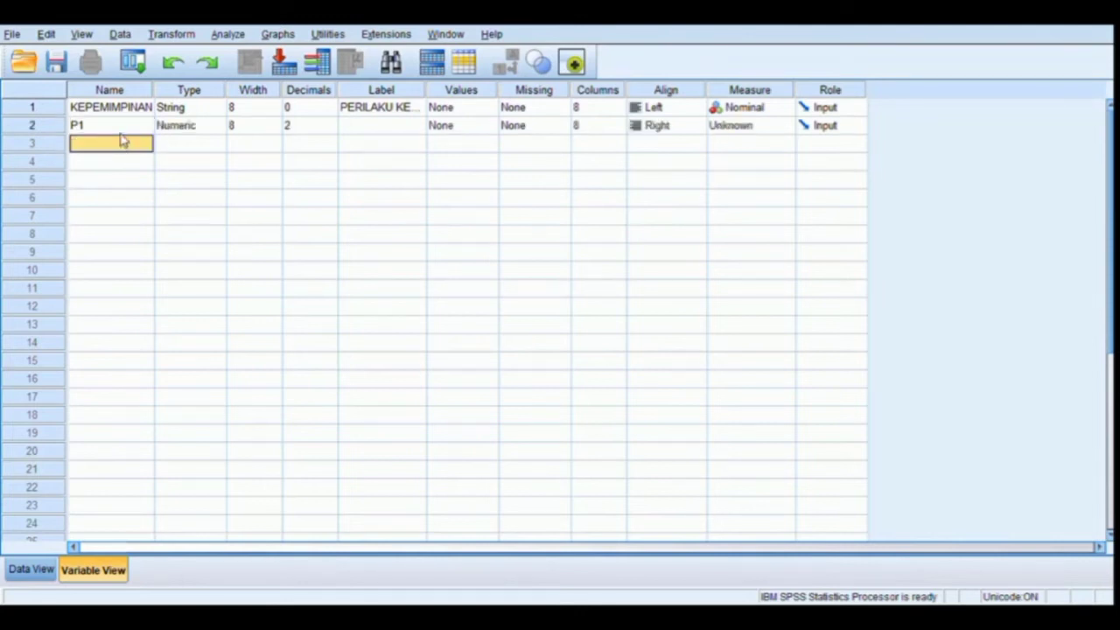
pyautogui.click(124, 132)
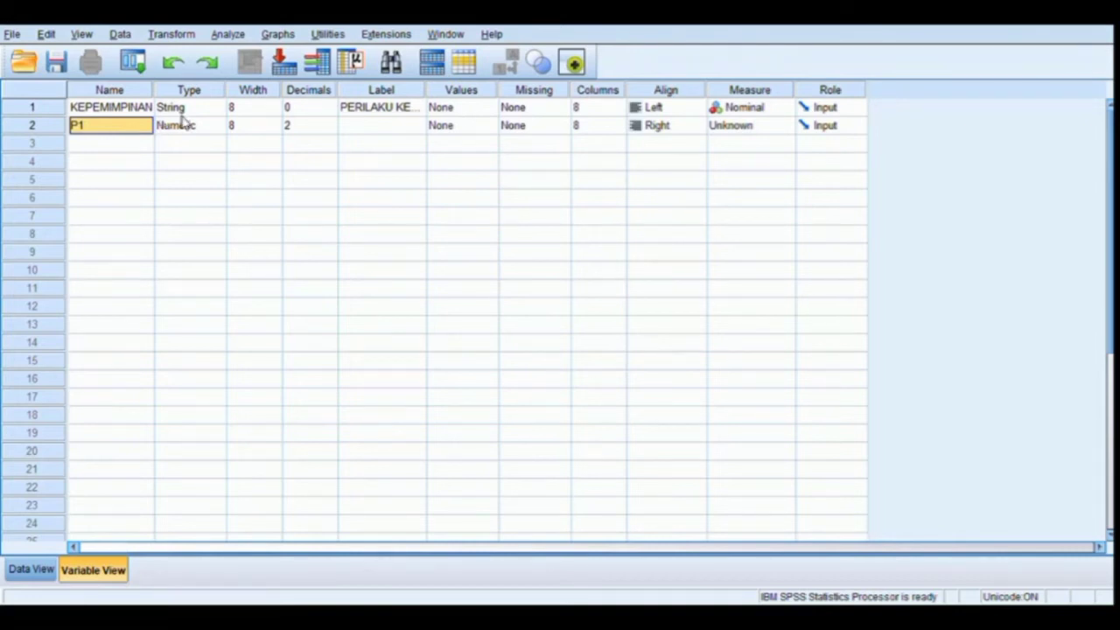
pyautogui.click(295, 126)
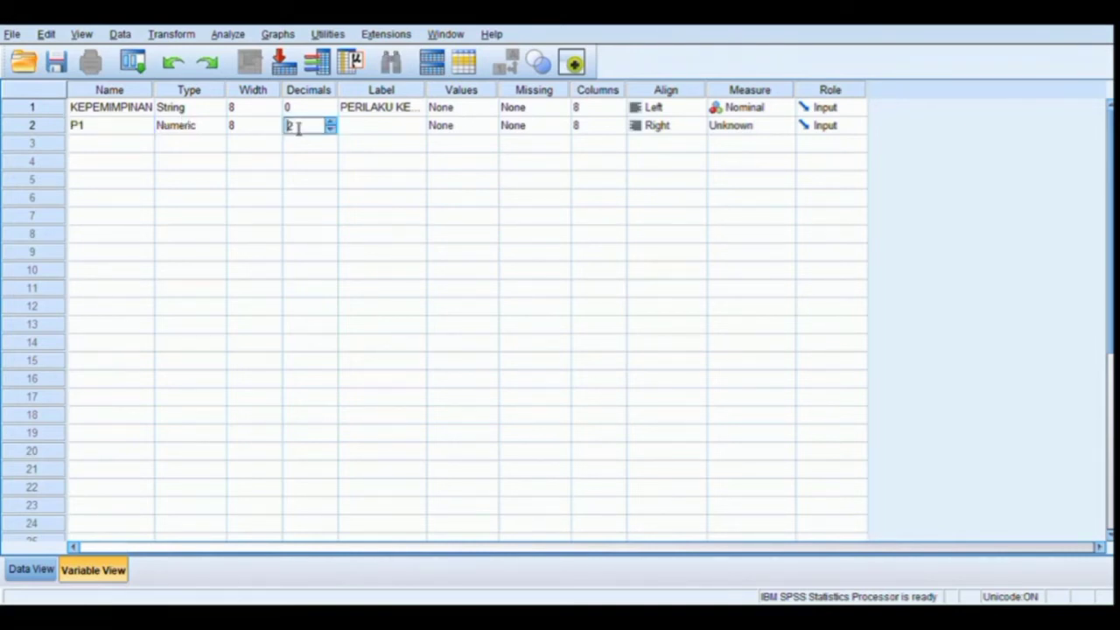
pyautogui.click(333, 129)
pyautogui.click(333, 129)
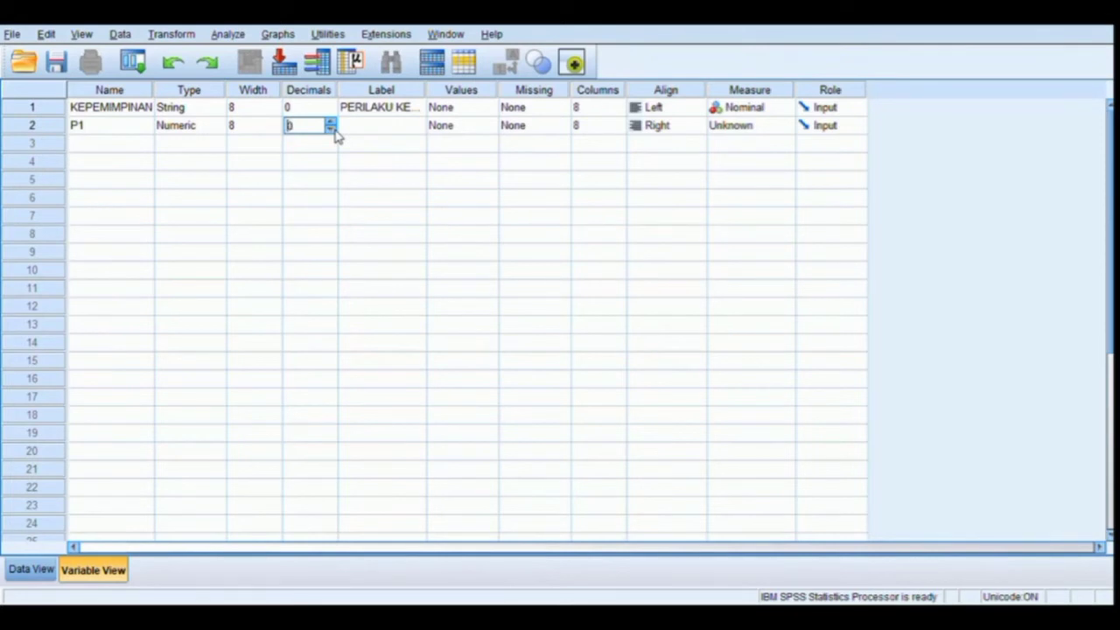
# - Give variable P1 the label X1.1 and set its measurement level to Ordinal
pyautogui.click(378, 131)
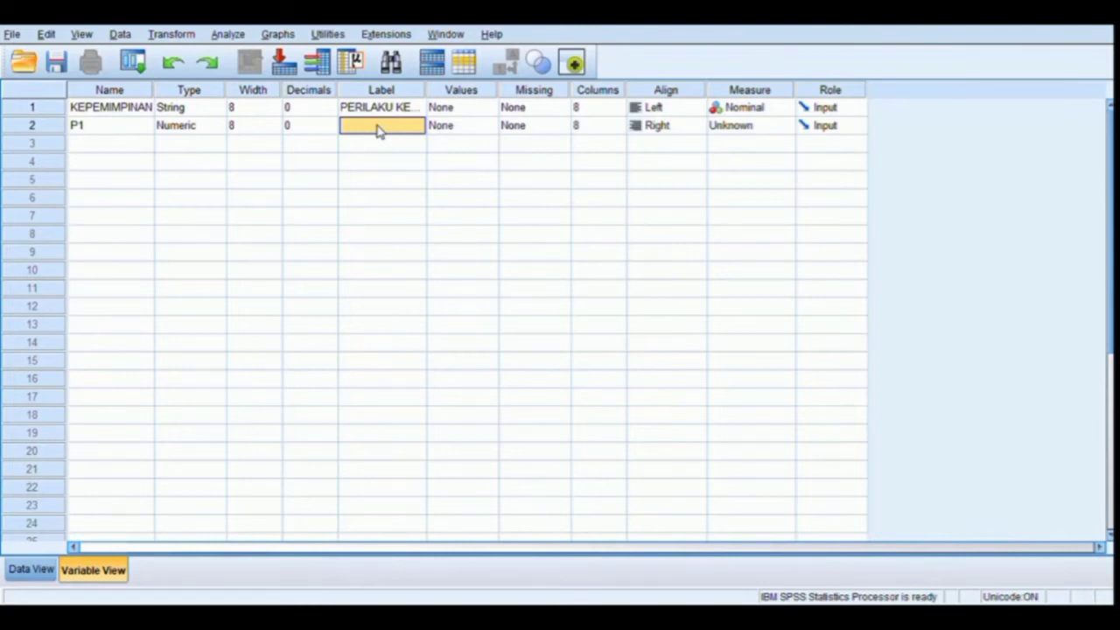
pyautogui.write('K')
pyautogui.write('1')
pyautogui.write('.1')
pyautogui.click(437, 129)
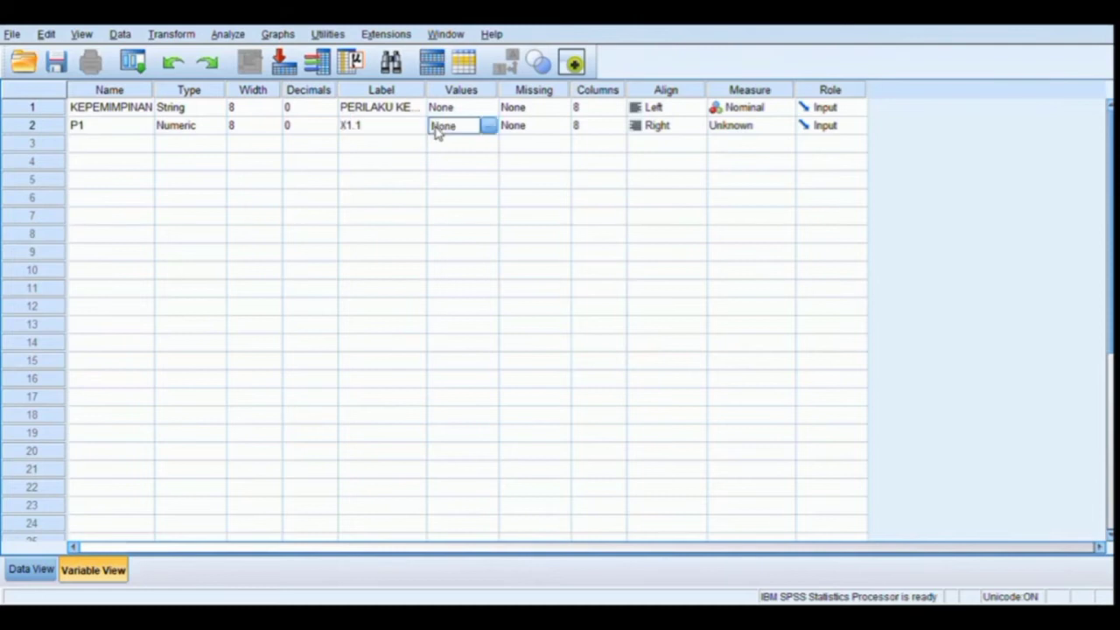
pyautogui.click(725, 129)
pyautogui.click(733, 161)
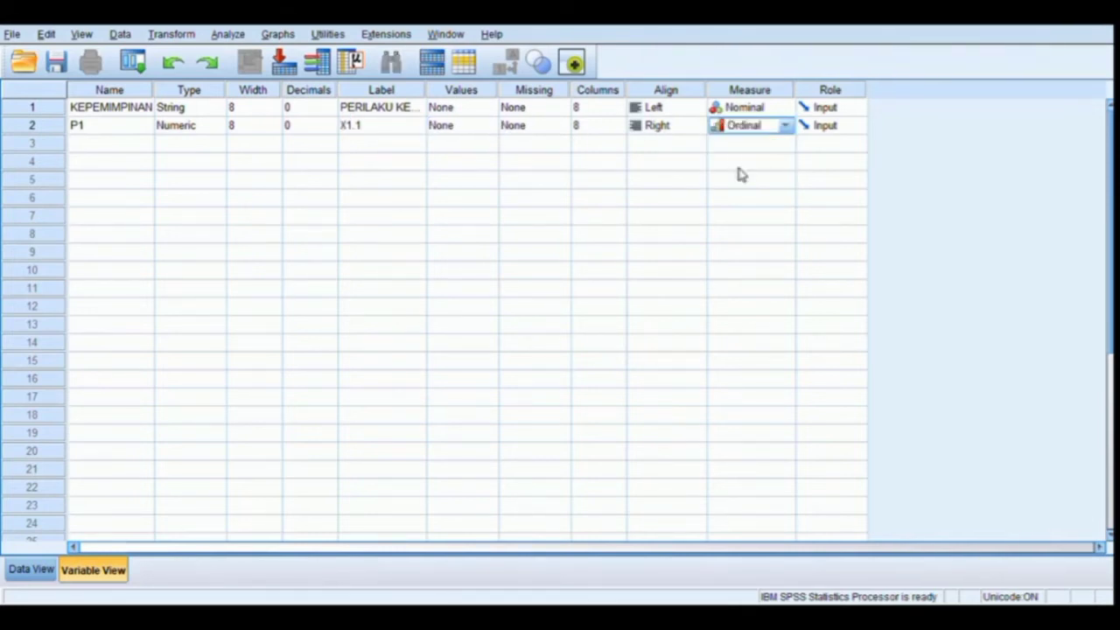
# - Define the value labels for P1, starting with 1 as TIDAK PERNAH
pyautogui.click(456, 129)
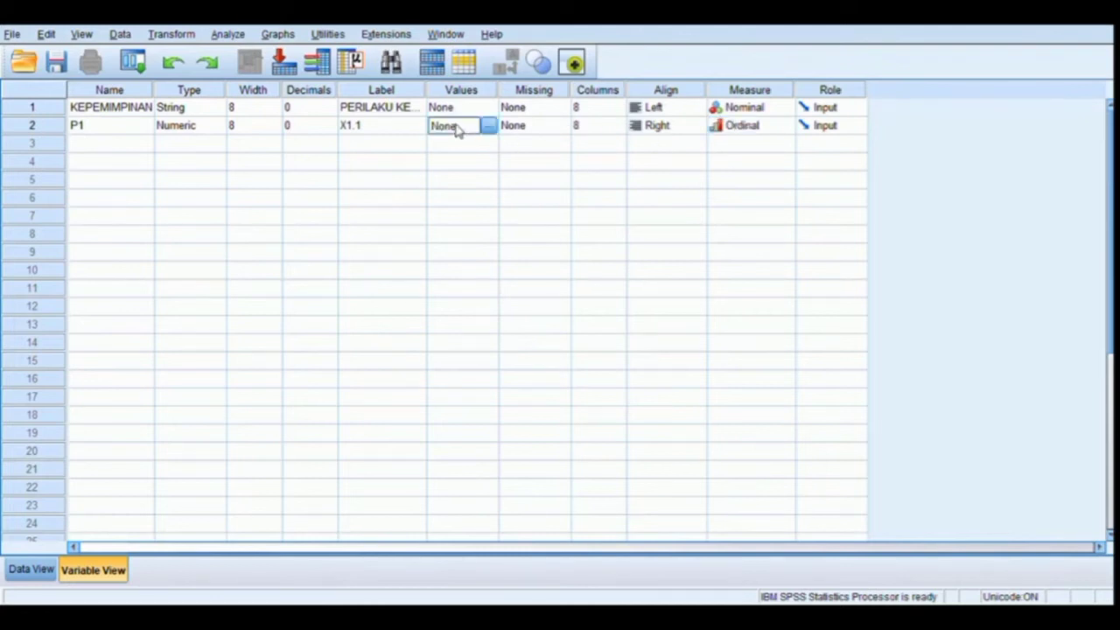
pyautogui.click(489, 127)
pyautogui.click(518, 398)
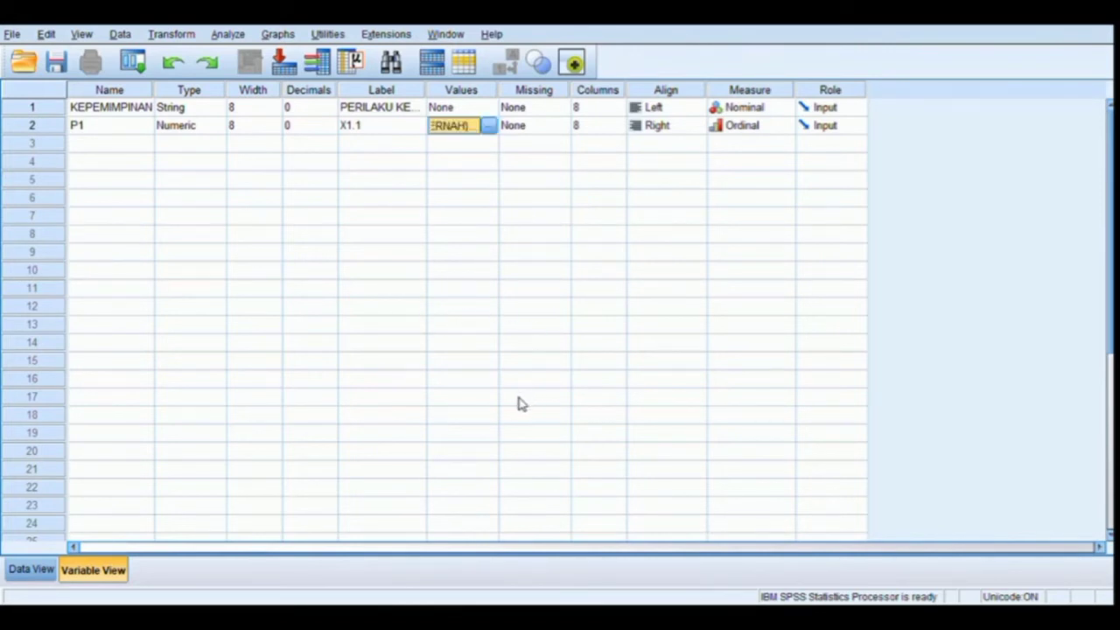
# - Fill in the sequential variable names from P2 downward and set the decimals of all these variables to 0
pyautogui.click(111, 130)
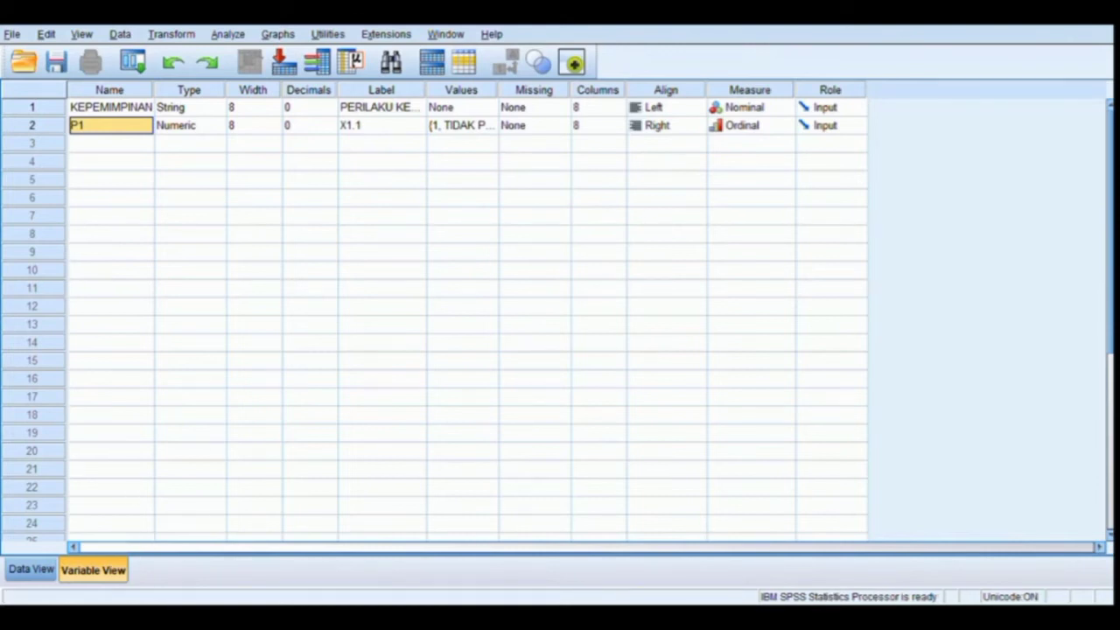
pyautogui.click(130, 570)
pyautogui.click(295, 126)
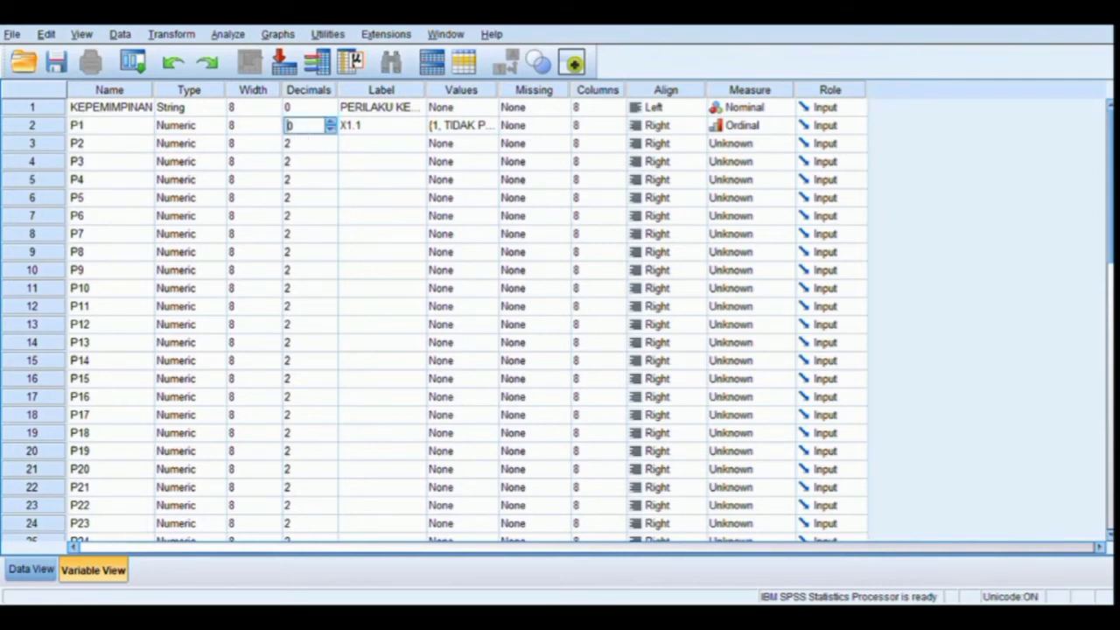
pyautogui.click(153, 569)
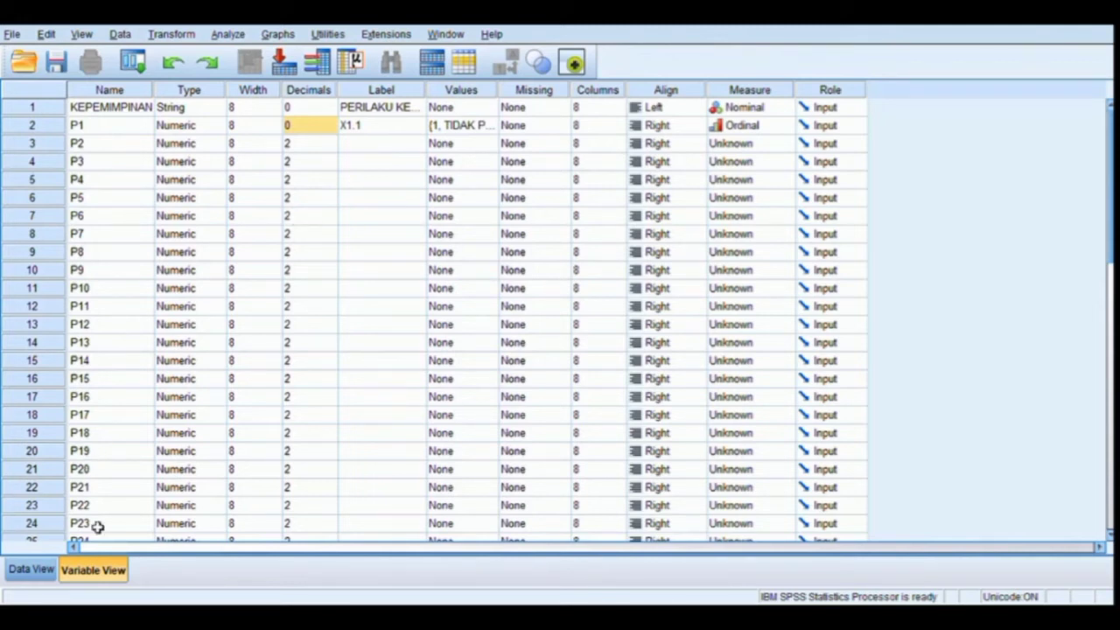
pyautogui.click(121, 553)
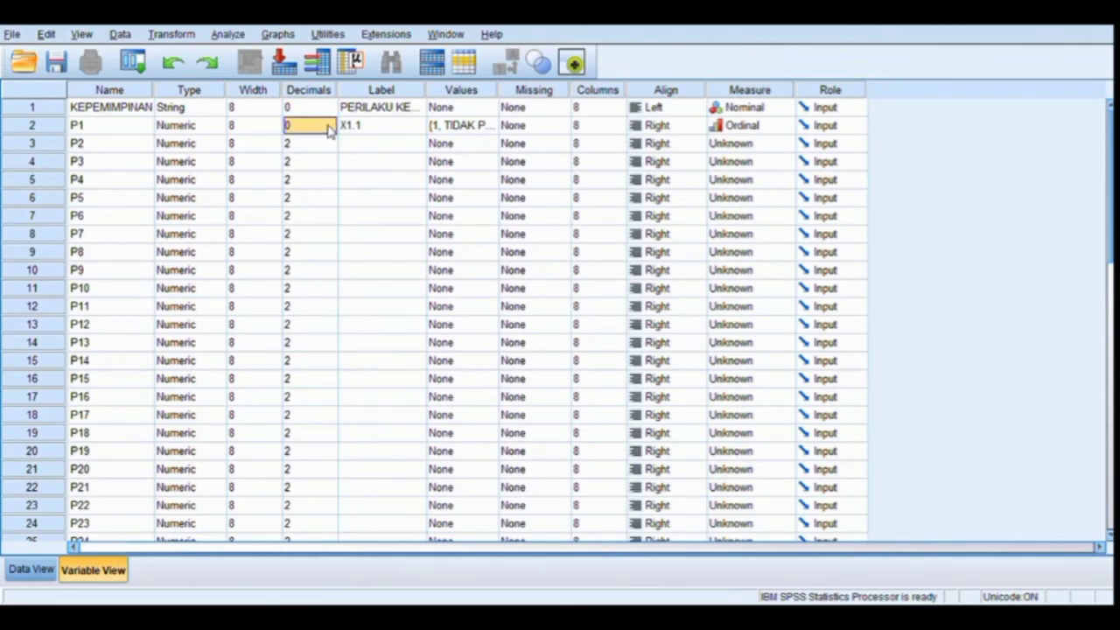
# - Fill in the labels of the variables below P1 in sequence, starting with X1.2 for P2
pyautogui.click(368, 135)
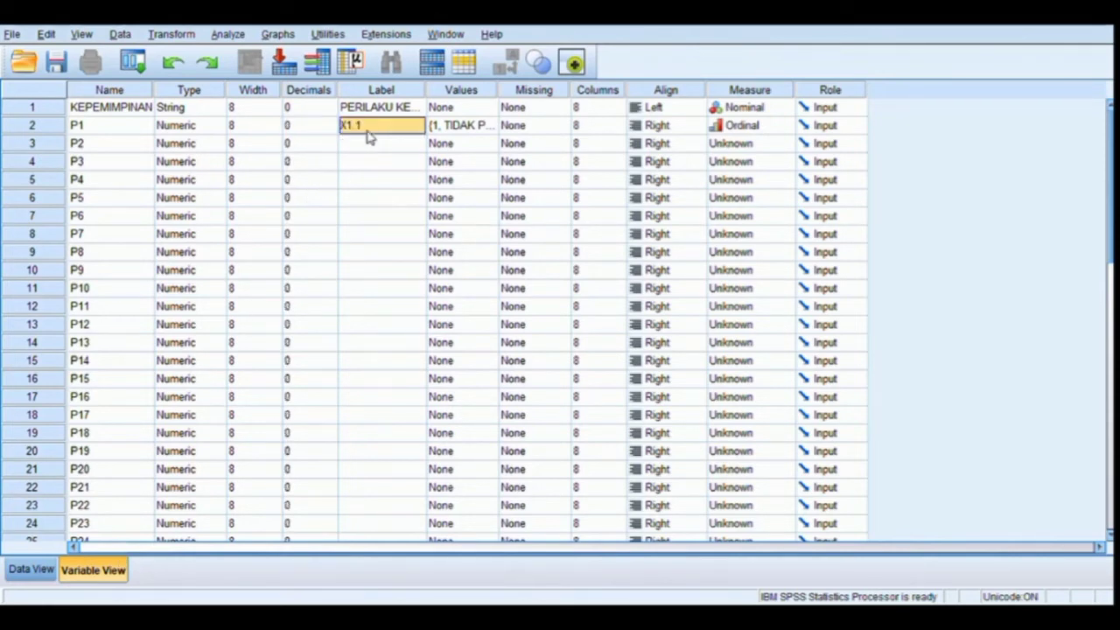
pyautogui.click(368, 155)
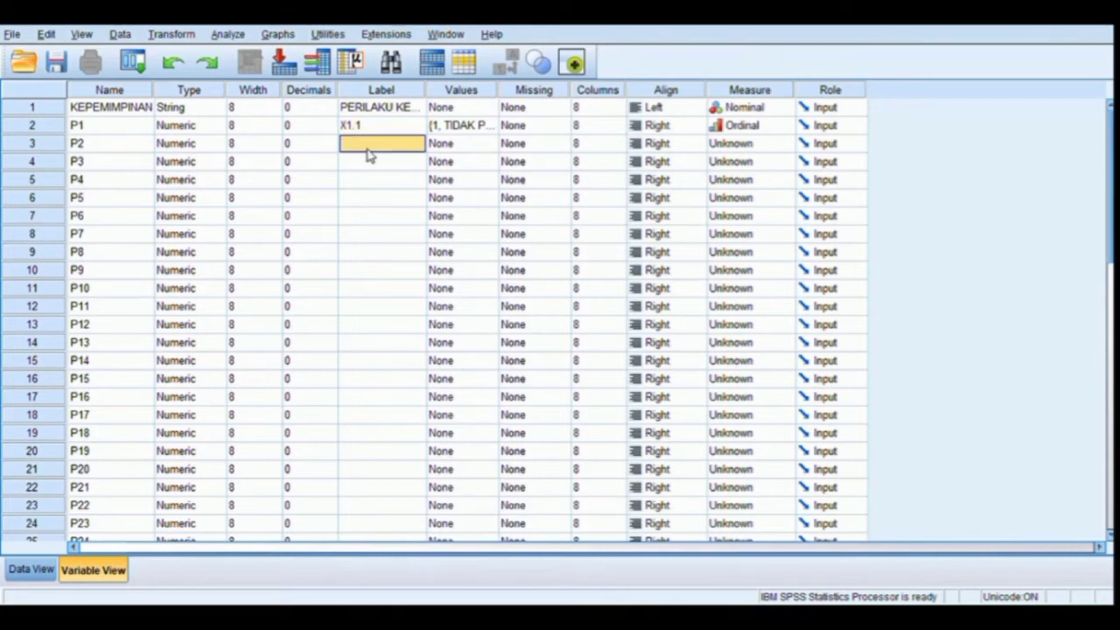
pyautogui.write('X1.2')
pyautogui.click(368, 164)
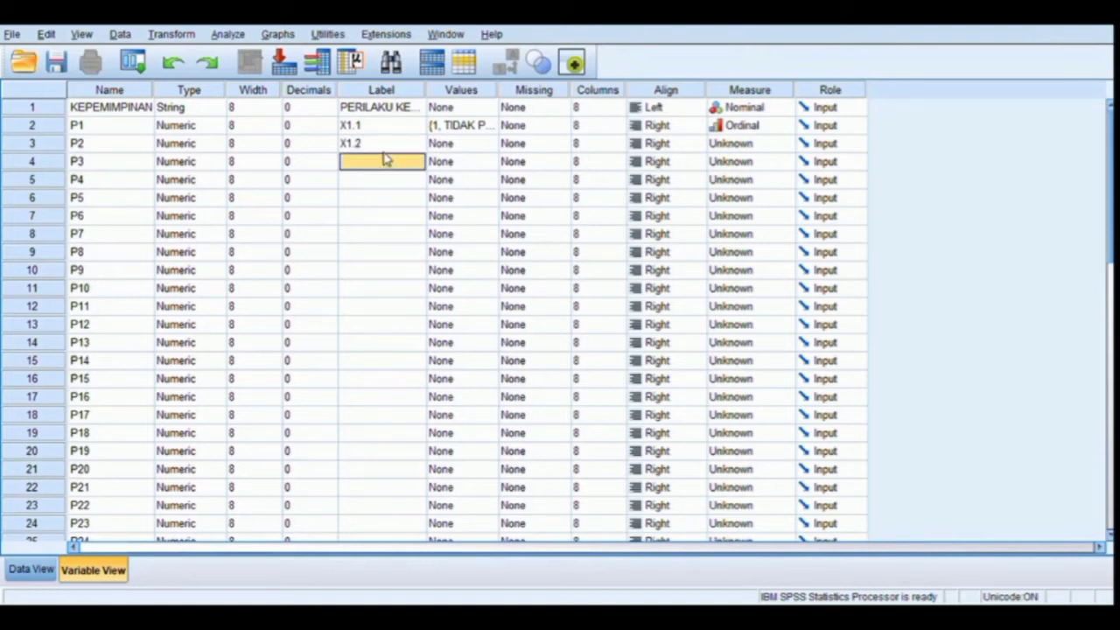
pyautogui.click(399, 125)
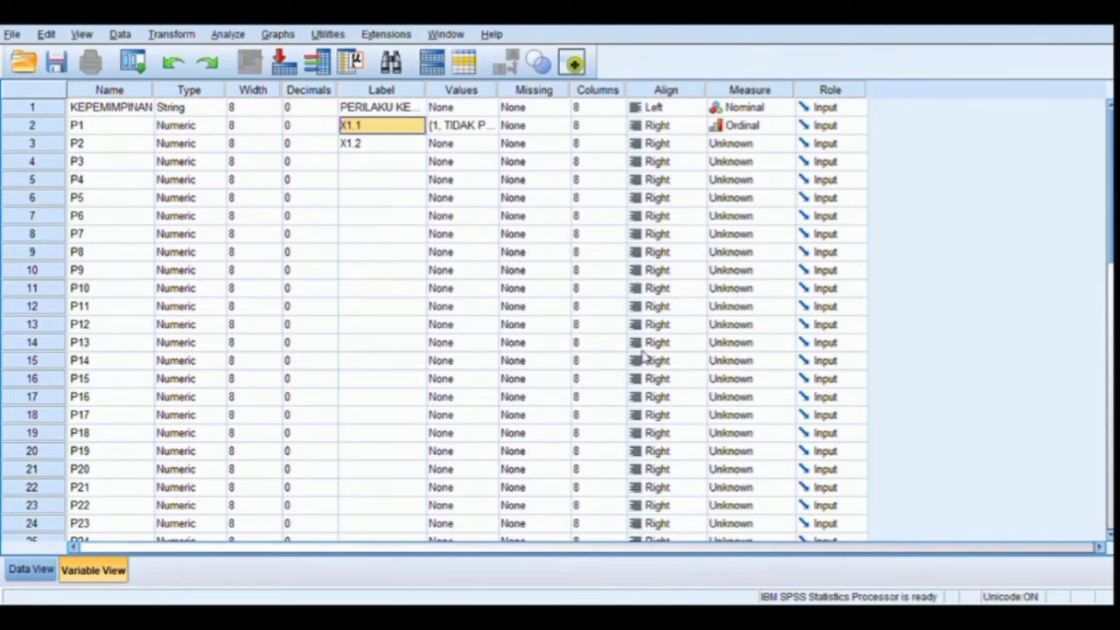
pyautogui.hotkey('ctrl', 'v')
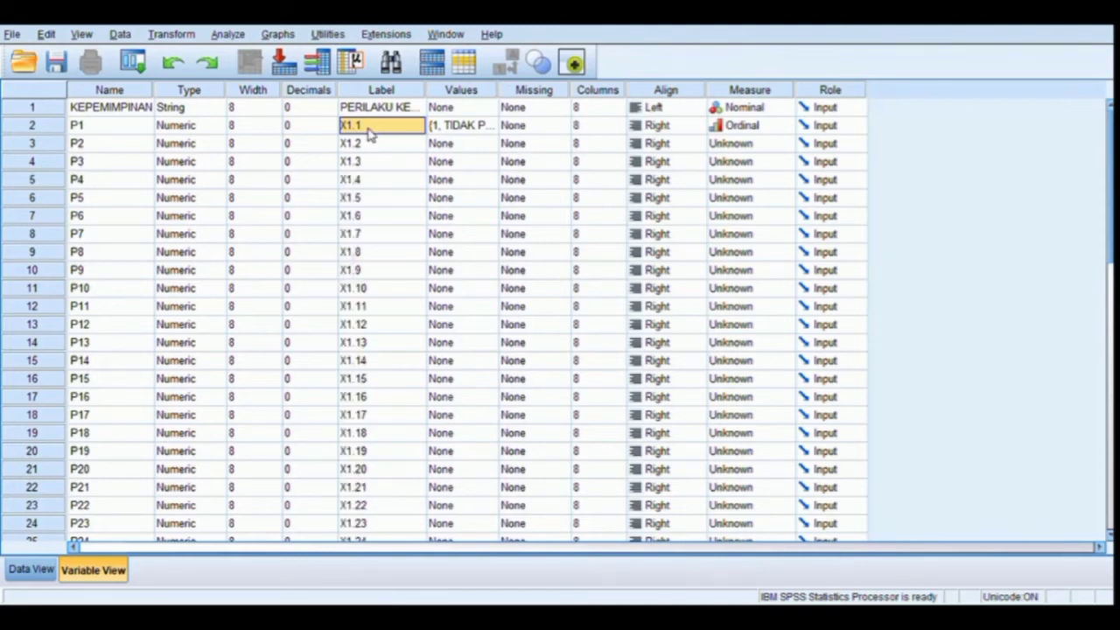
# - Copy the value labels of P1 to each of the variables P2 through P26
pyautogui.click(476, 128)
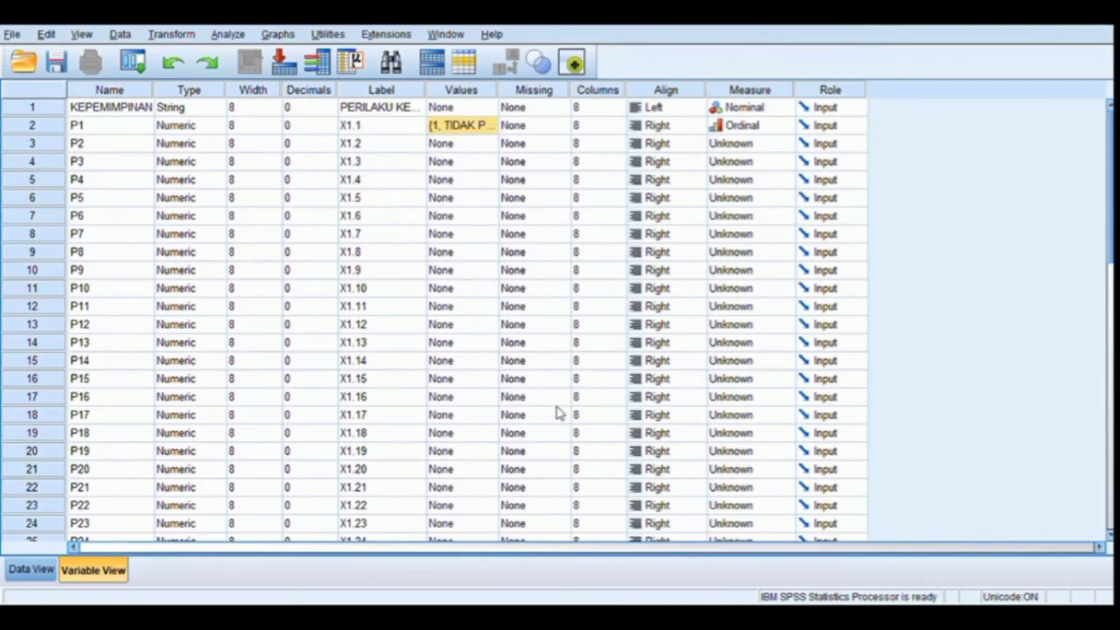
pyautogui.hotkey('ctrl', 'c')
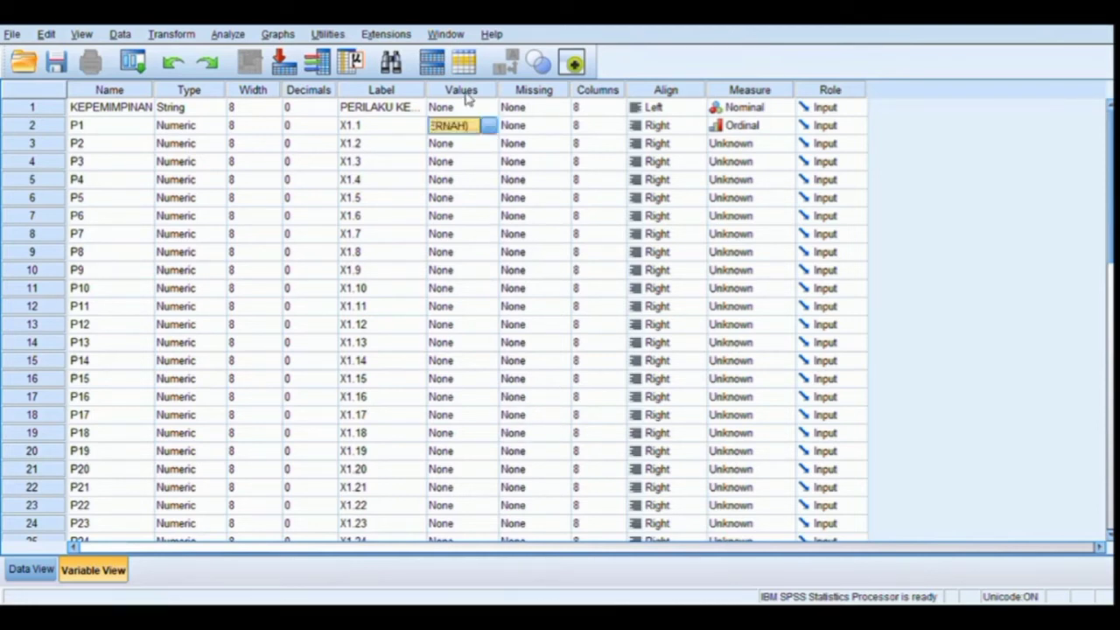
pyautogui.click(473, 147)
pyautogui.hotkey('ctrl', 'v')
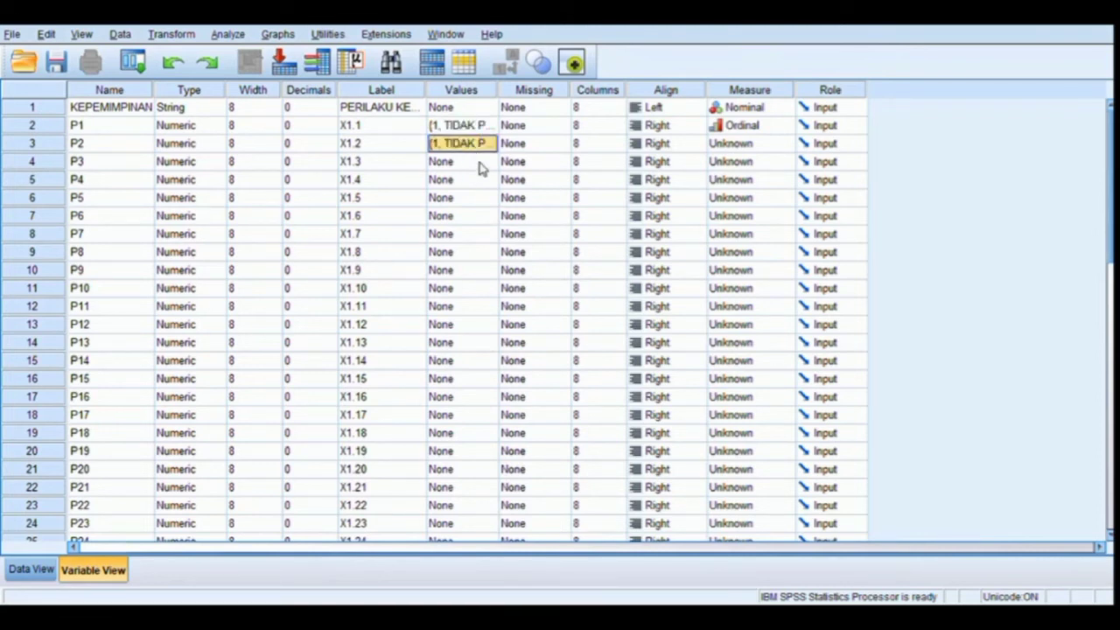
pyautogui.click(481, 166)
pyautogui.hotkey('ctrl', 'v')
pyautogui.click(481, 180)
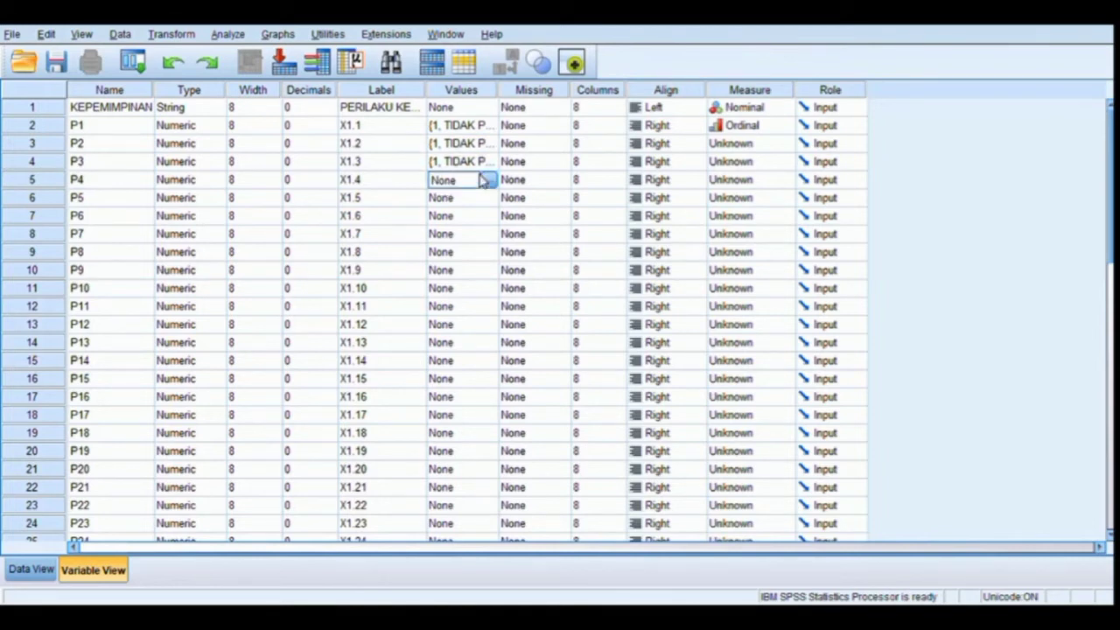
pyautogui.hotkey('ctrl', 'v')
pyautogui.click(480, 198)
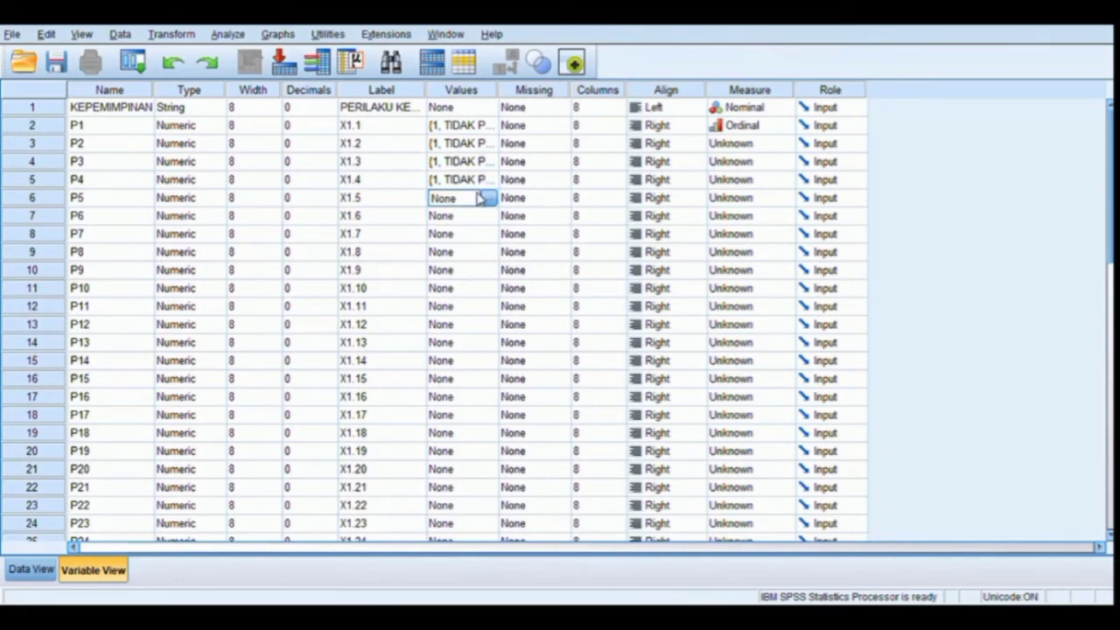
pyautogui.hotkey('ctrl', 'v')
pyautogui.click(481, 215)
pyautogui.hotkey('ctrl', 'v')
pyautogui.click(481, 234)
pyautogui.hotkey('ctrl', 'v')
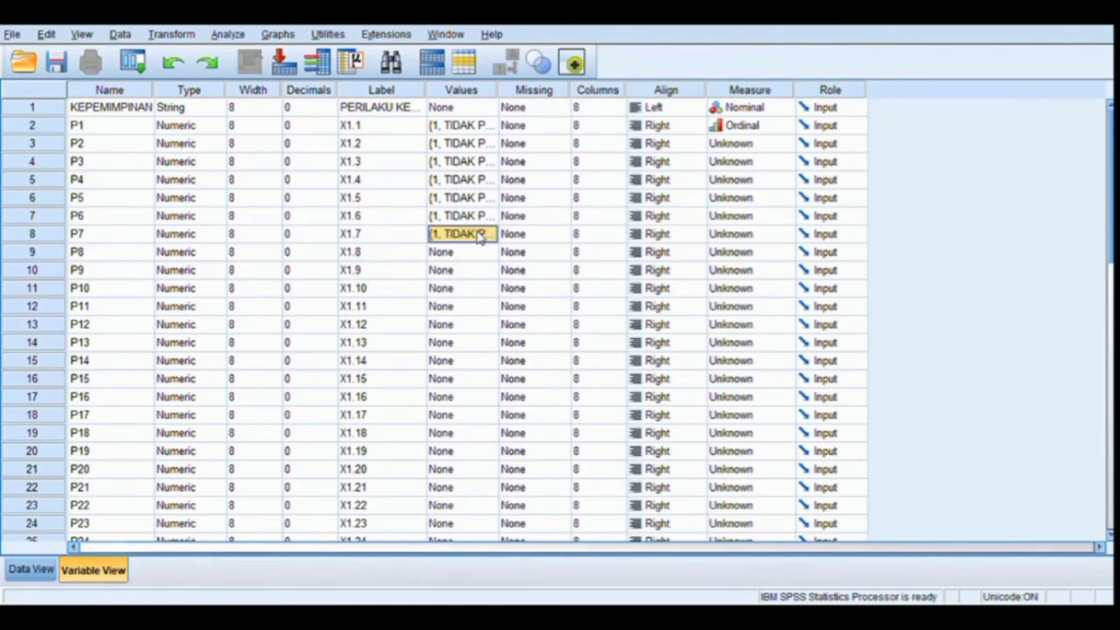
pyautogui.click(480, 251)
pyautogui.hotkey('ctrl', 'v')
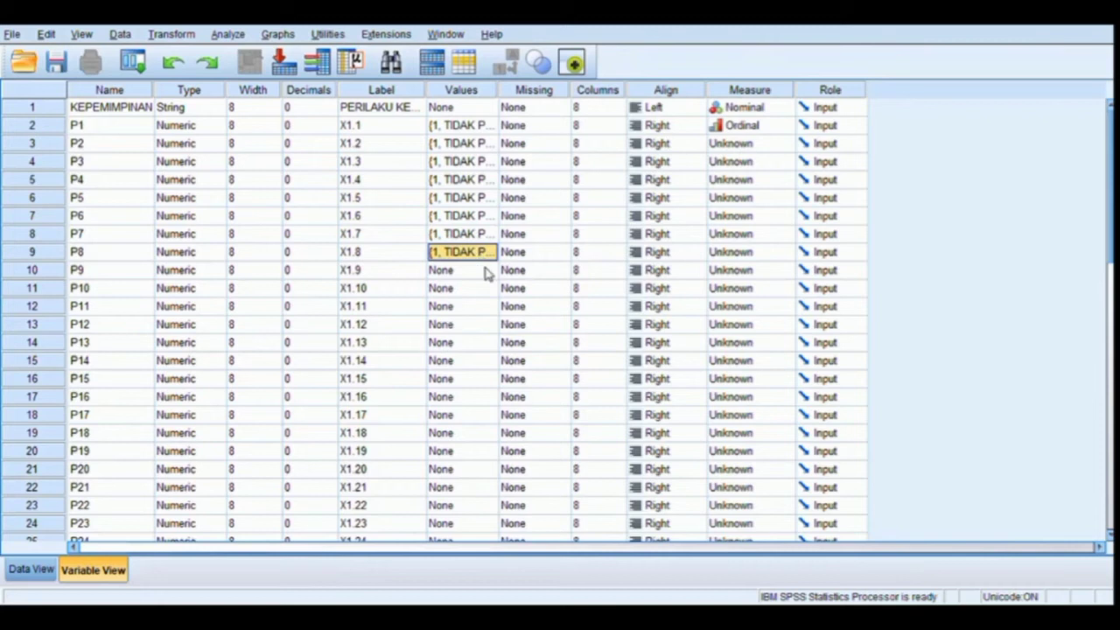
pyautogui.click(491, 271)
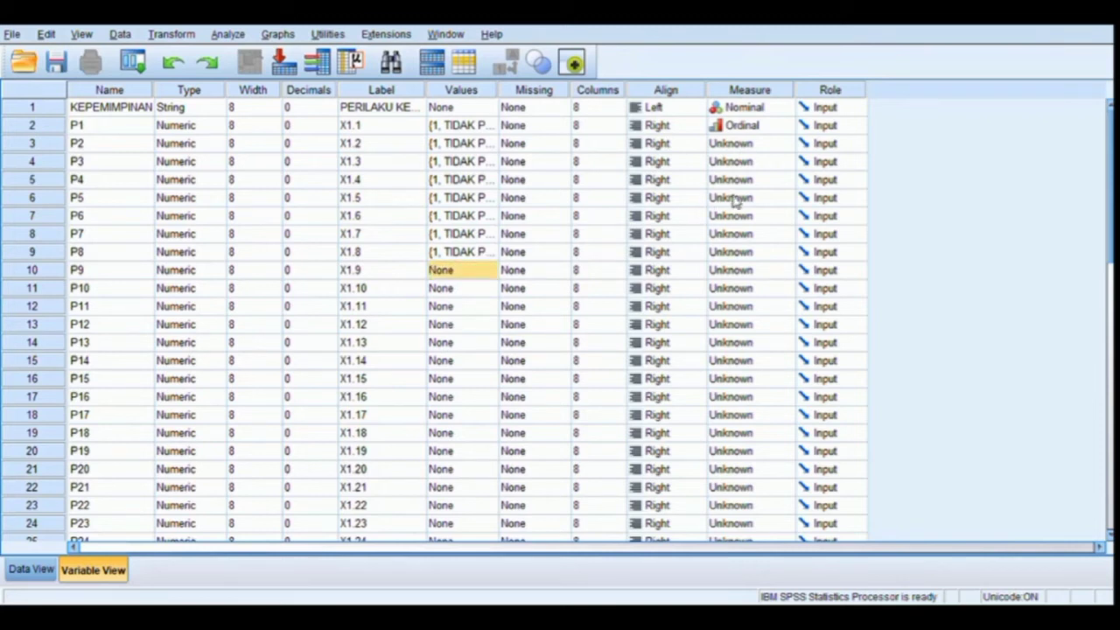
pyautogui.hotkey('ctrl', 'v')
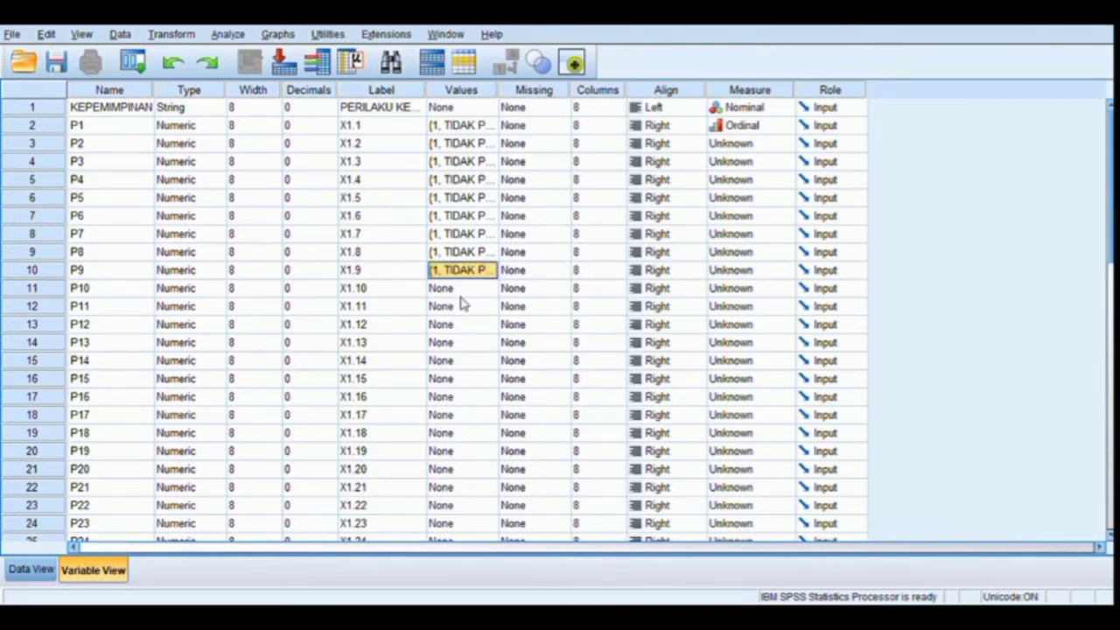
pyautogui.click(469, 295)
pyautogui.hotkey('ctrl', 'v')
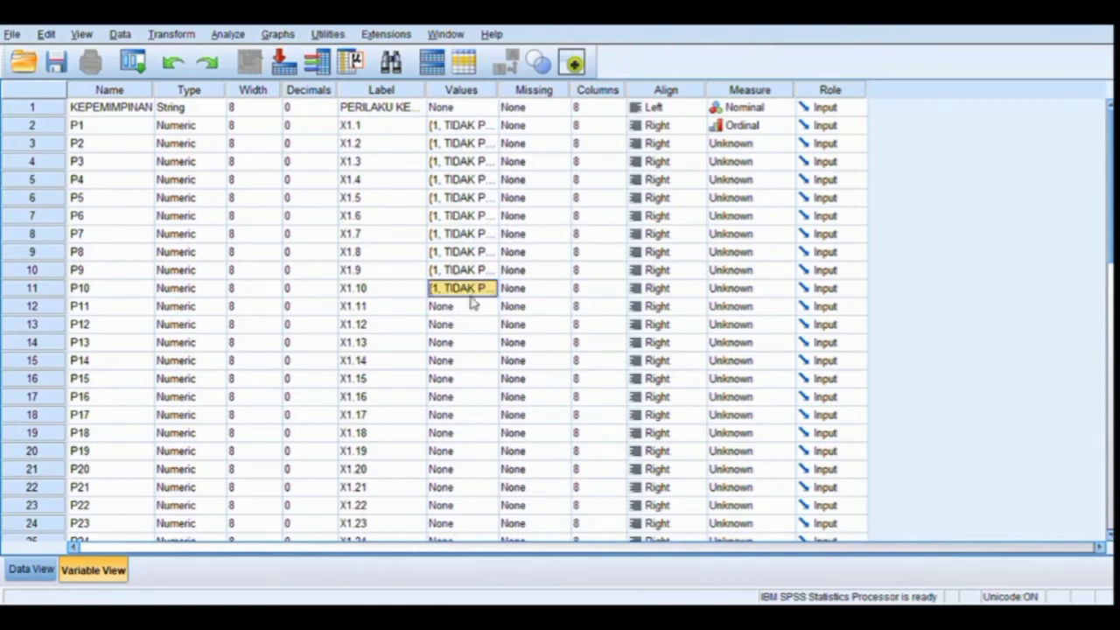
pyautogui.click(475, 306)
pyautogui.hotkey('ctrl', 'v')
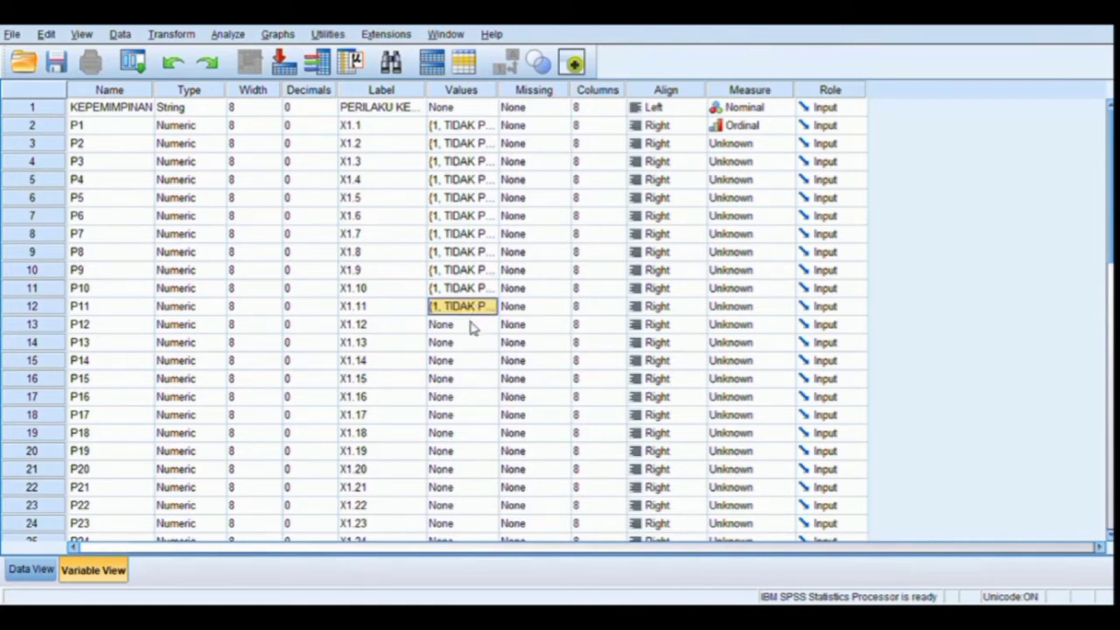
pyautogui.click(471, 325)
pyautogui.hotkey('ctrl', 'v')
pyautogui.click(477, 343)
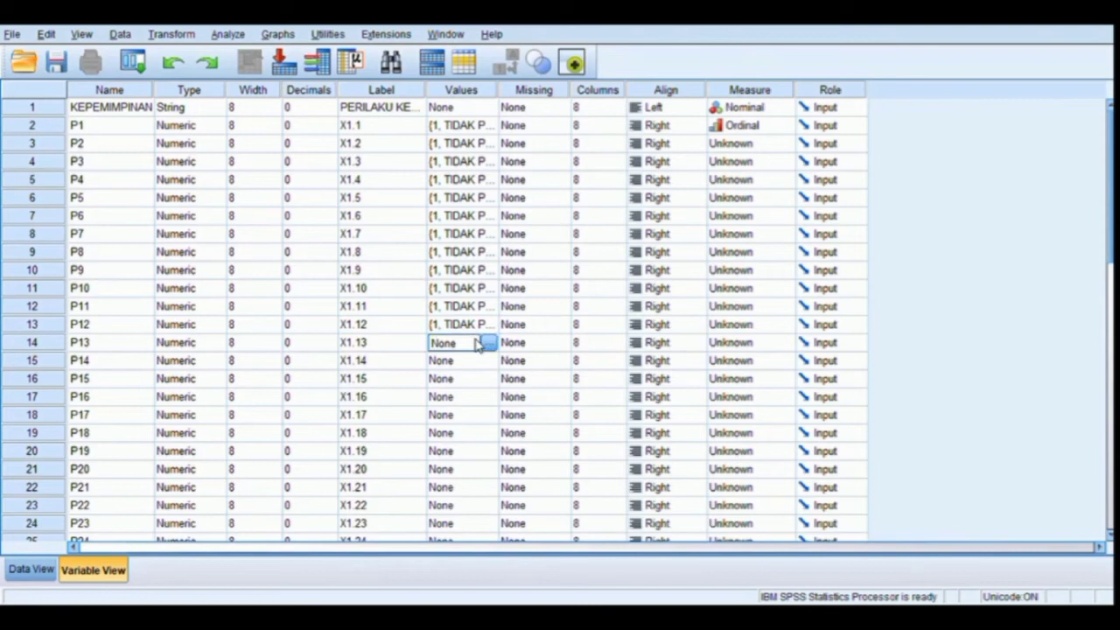
pyautogui.hotkey('ctrl', 'v')
pyautogui.click(478, 362)
pyautogui.hotkey('ctrl', 'v')
pyautogui.click(476, 379)
pyautogui.hotkey('ctrl', 'v')
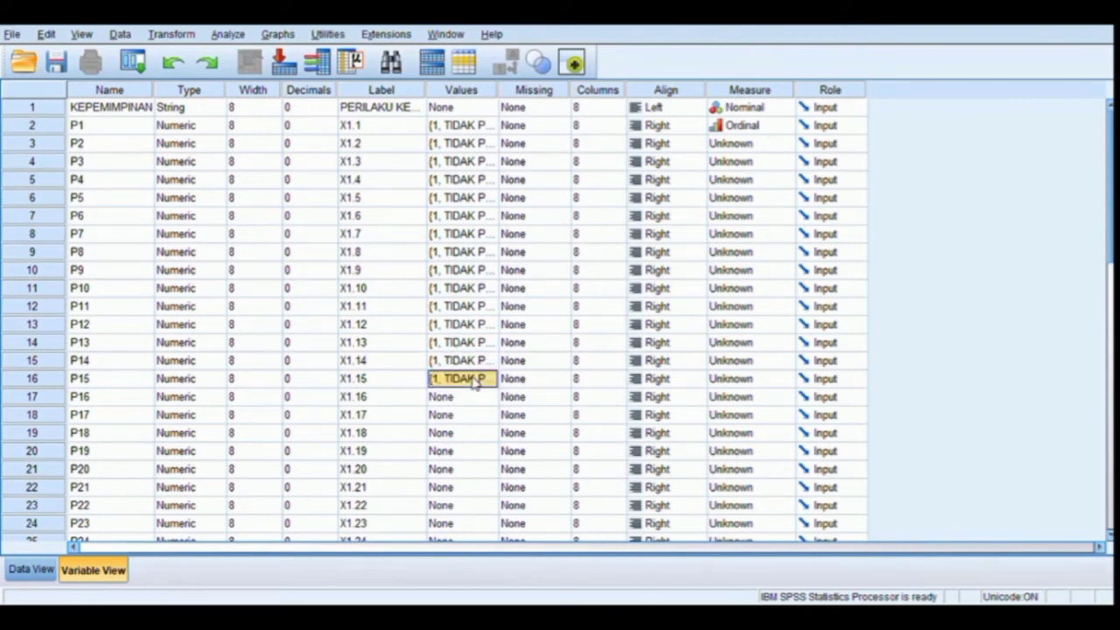
pyautogui.click(473, 396)
pyautogui.hotkey('ctrl', 'v')
pyautogui.click(473, 414)
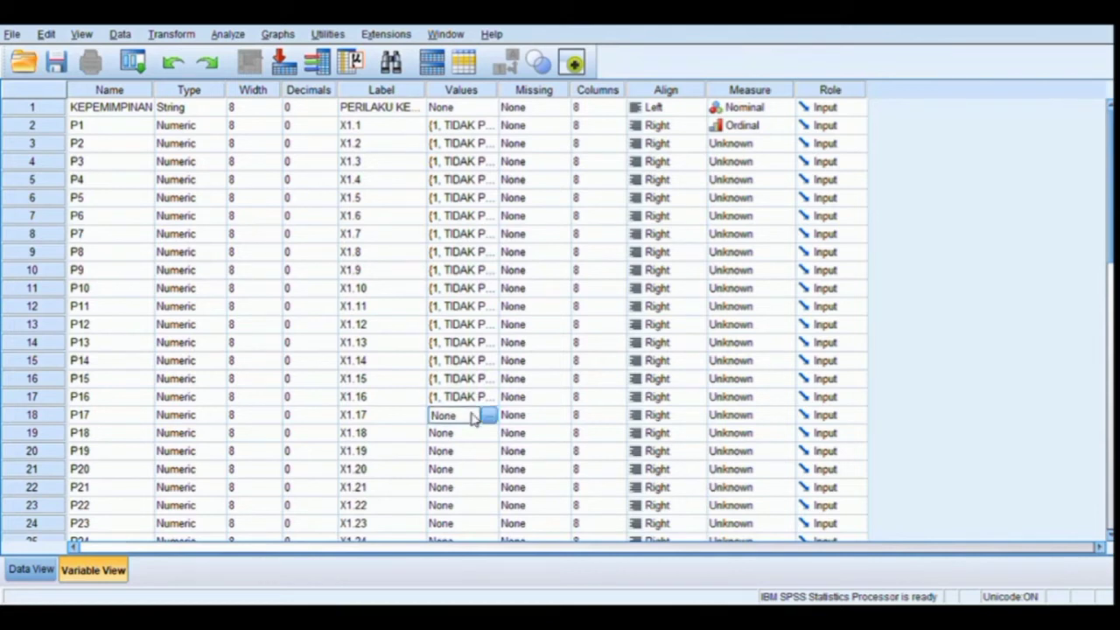
pyautogui.hotkey('ctrl', 'v')
pyautogui.click(474, 433)
pyautogui.hotkey('ctrl', 'v')
pyautogui.click(477, 451)
pyautogui.hotkey('ctrl', 'v')
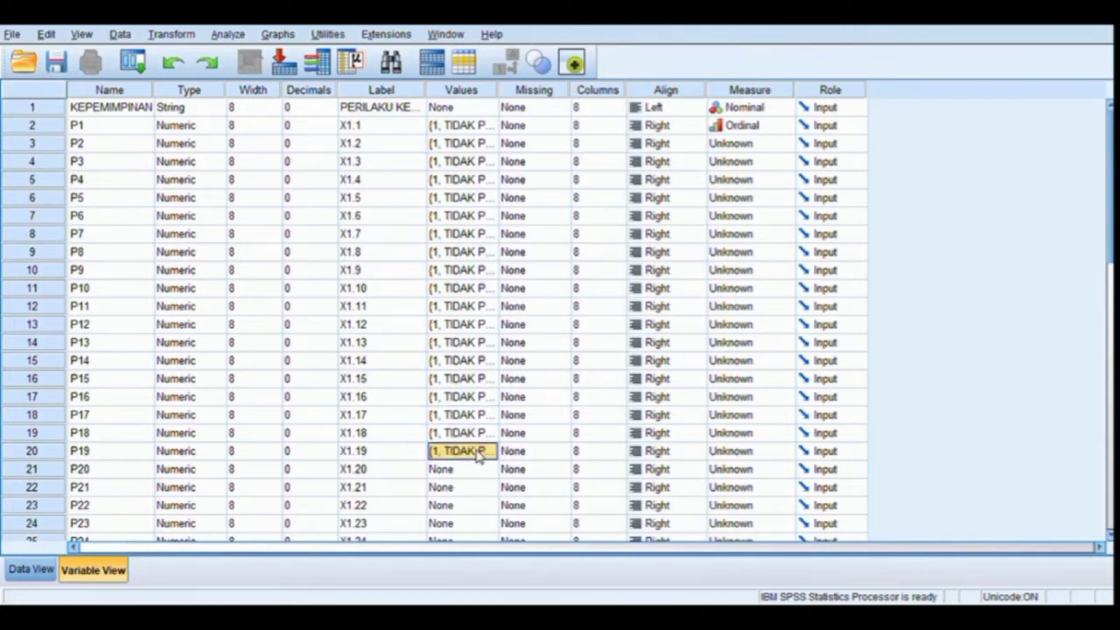
pyautogui.click(483, 468)
pyautogui.hotkey('ctrl', 'v')
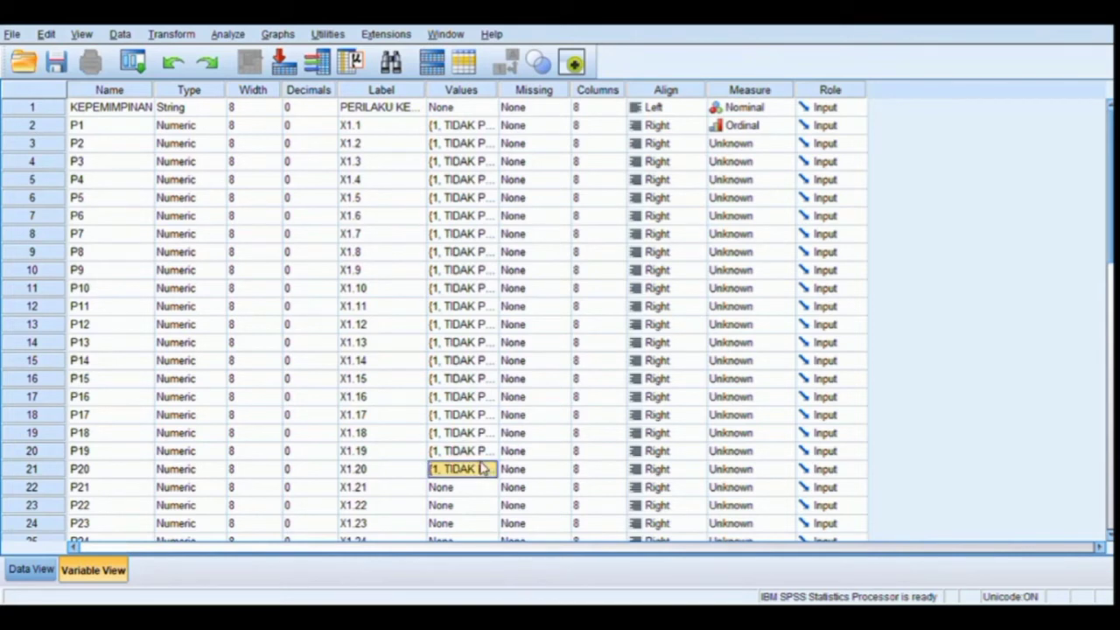
pyautogui.click(482, 488)
pyautogui.hotkey('ctrl', 'v')
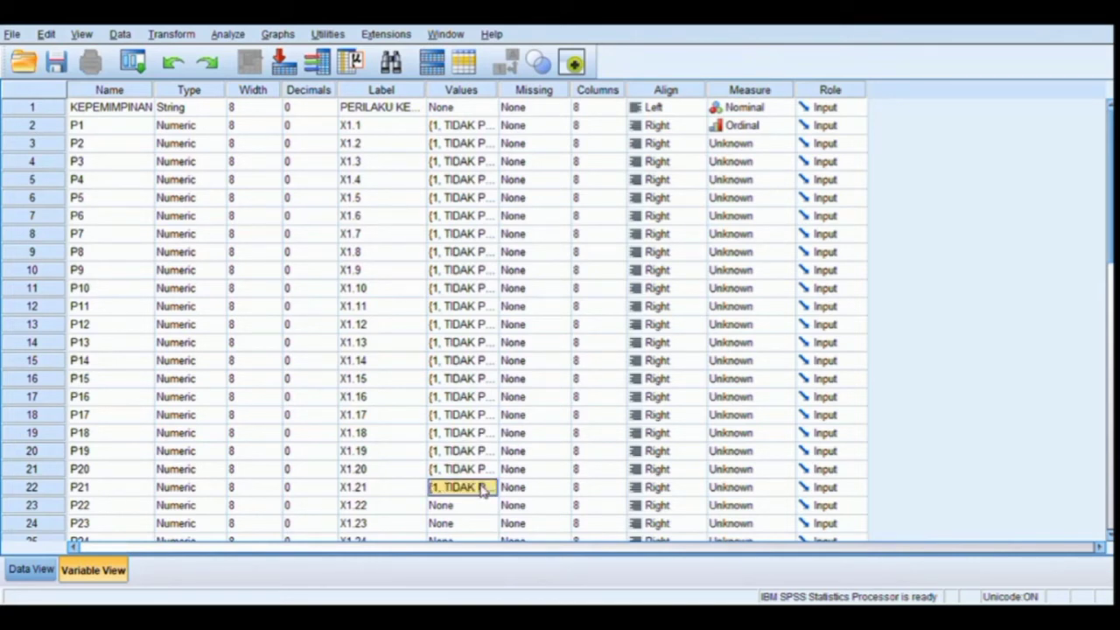
pyautogui.scroll(-3, 483, 487)
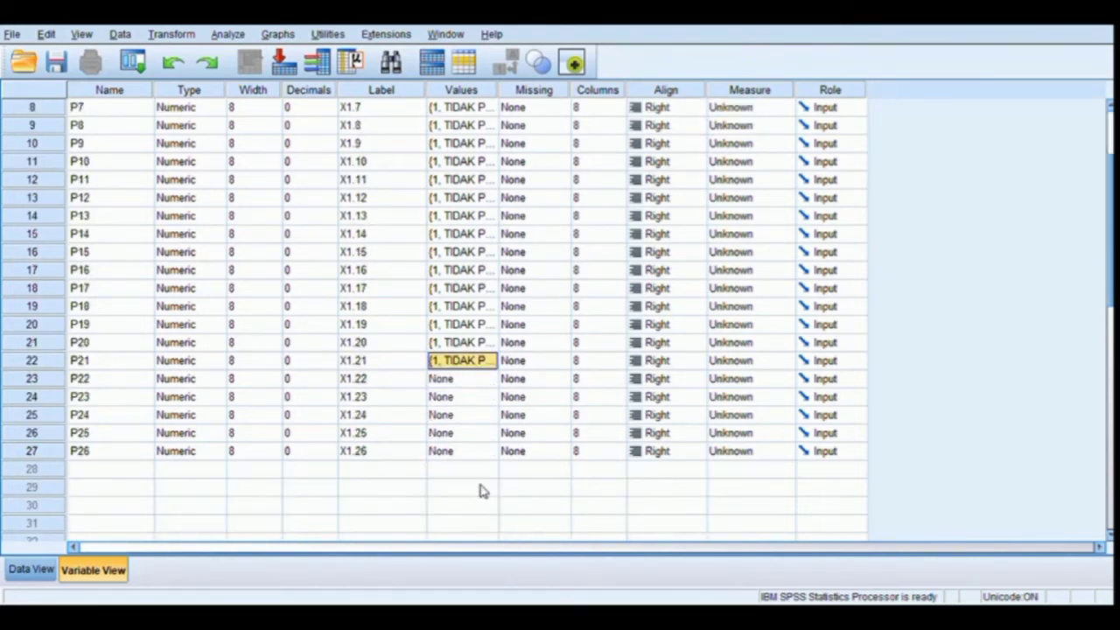
pyautogui.click(480, 384)
pyautogui.hotkey('ctrl', 'v')
pyautogui.click(479, 398)
pyautogui.hotkey('ctrl', 'v')
pyautogui.click(484, 417)
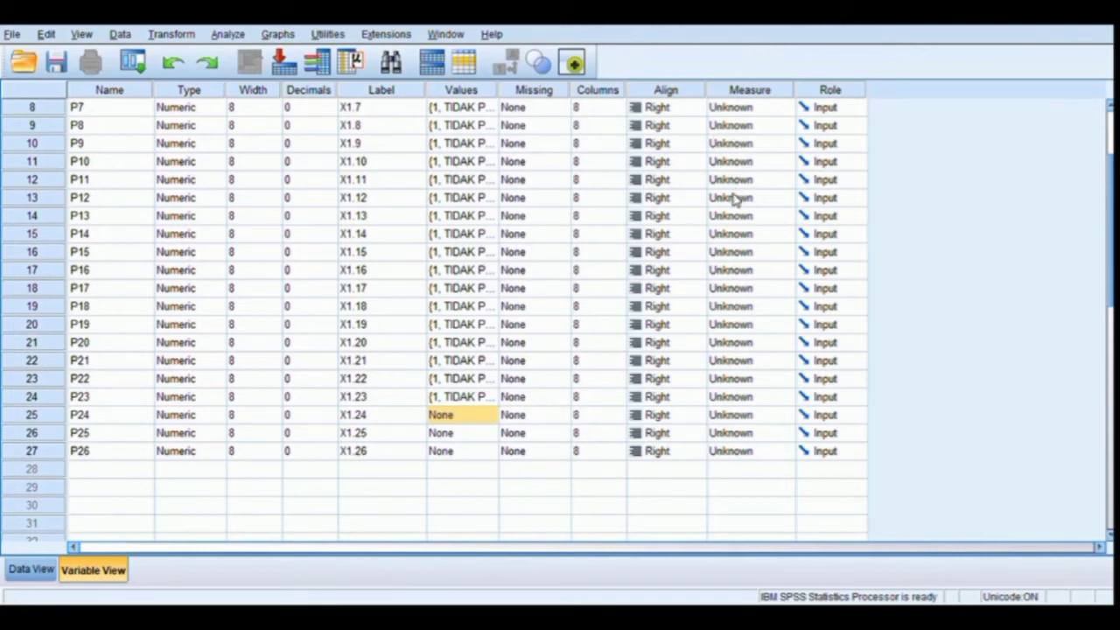
pyautogui.hotkey('ctrl', 'v')
pyautogui.click(445, 438)
pyautogui.hotkey('ctrl', 'v')
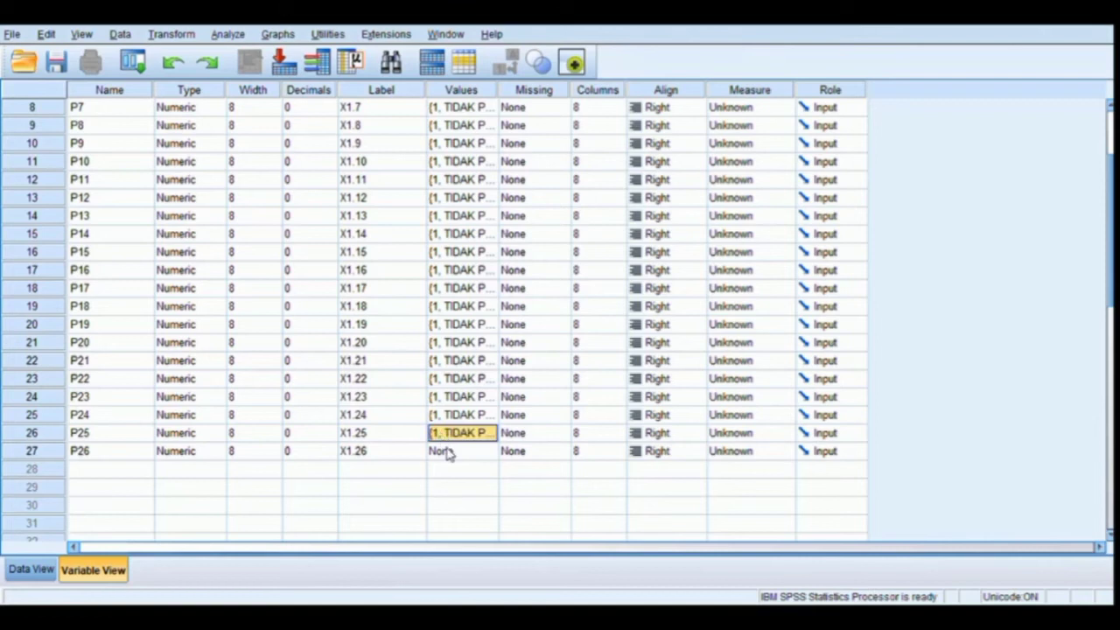
pyautogui.click(448, 451)
pyautogui.hotkey('ctrl', 'v')
pyautogui.click(567, 360)
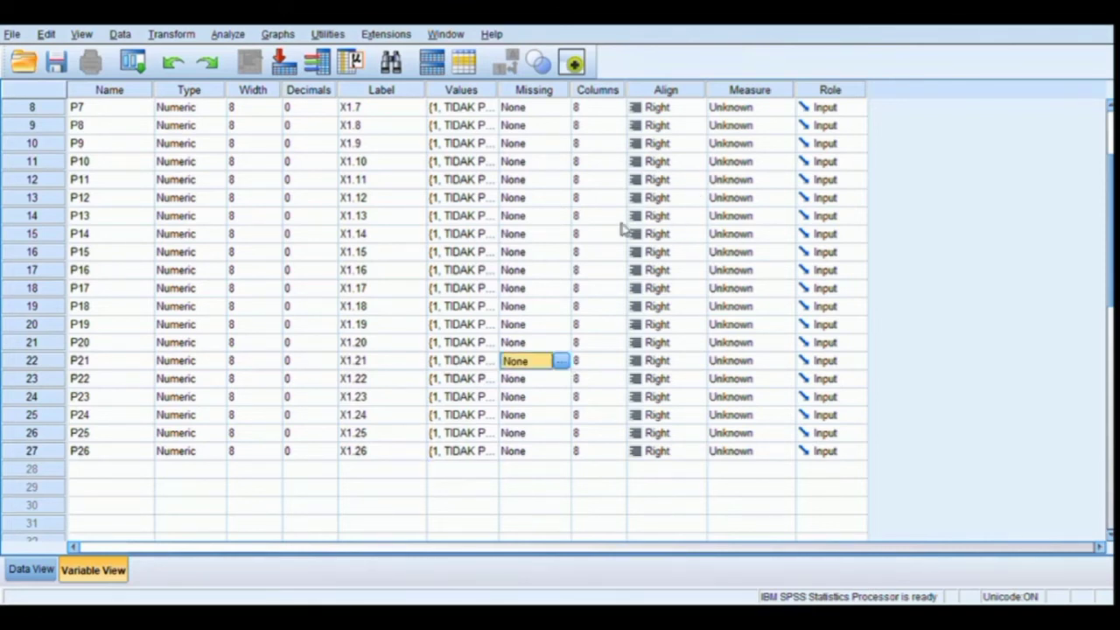
# - Set the measurement level of each of the variables P2 through P26 to Ordinal
pyautogui.scroll(3, 621, 229)
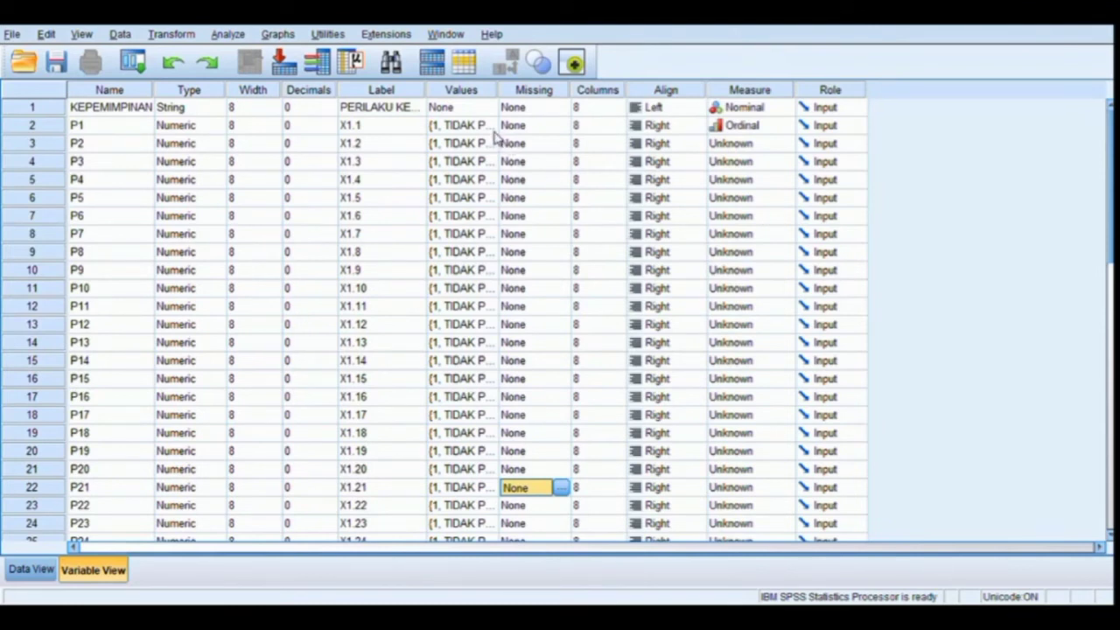
pyautogui.click(729, 128)
pyautogui.click(744, 160)
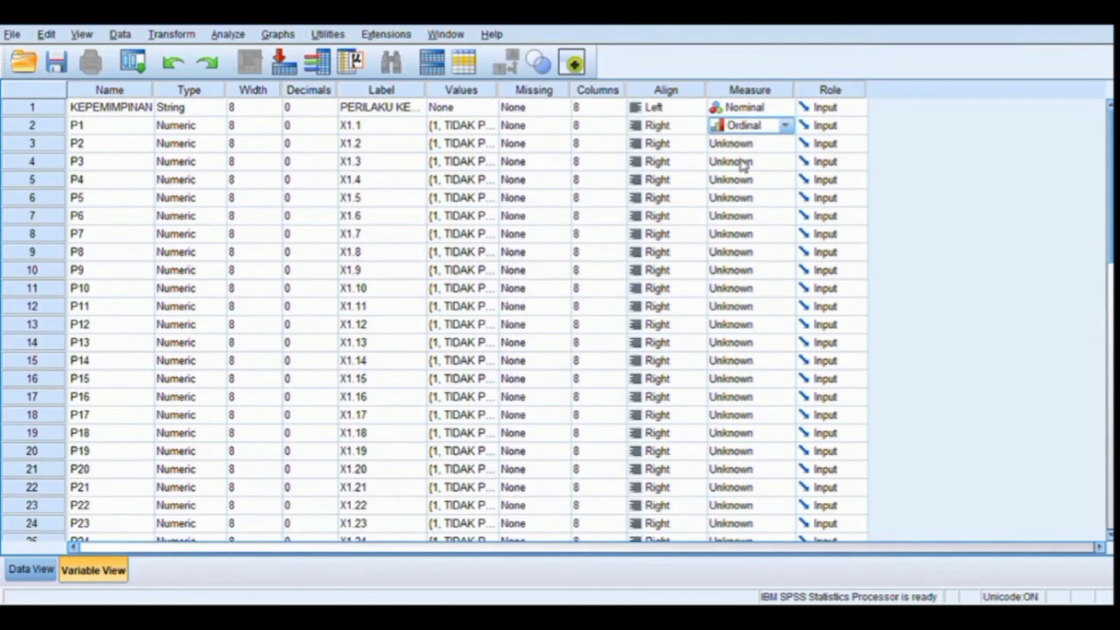
pyautogui.click(749, 145)
pyautogui.click(744, 178)
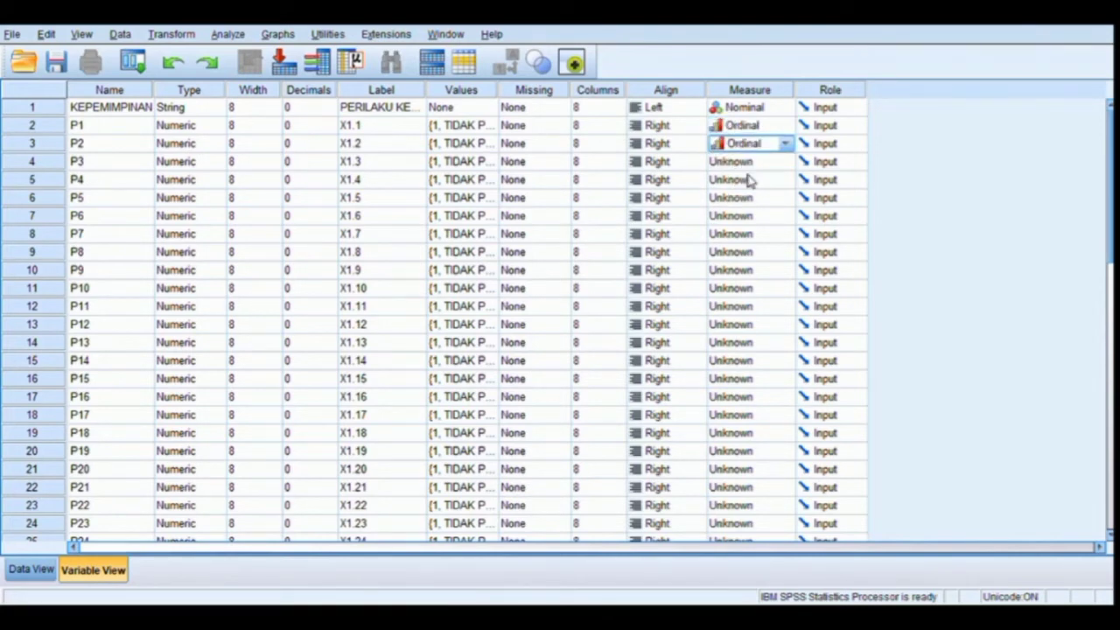
pyautogui.click(757, 172)
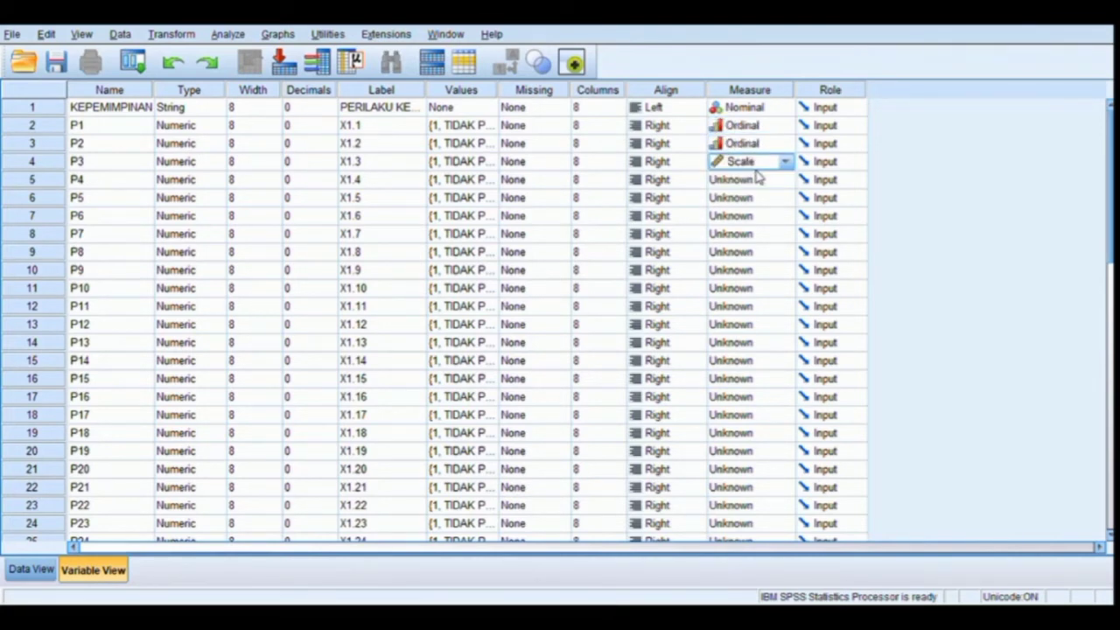
pyautogui.click(770, 167)
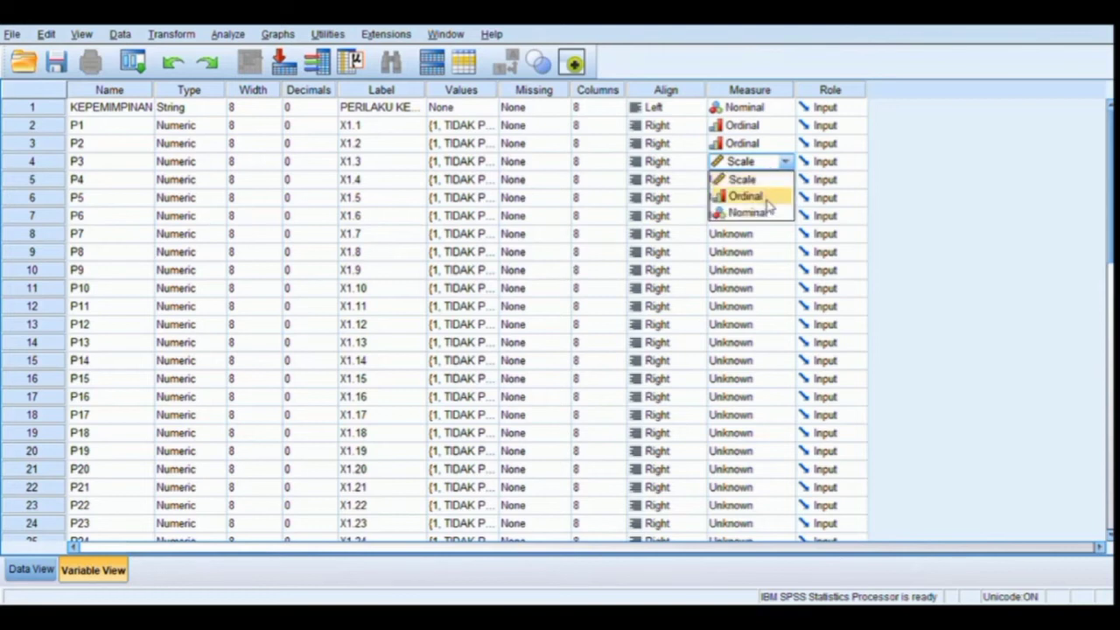
pyautogui.click(768, 197)
pyautogui.click(756, 179)
pyautogui.click(785, 180)
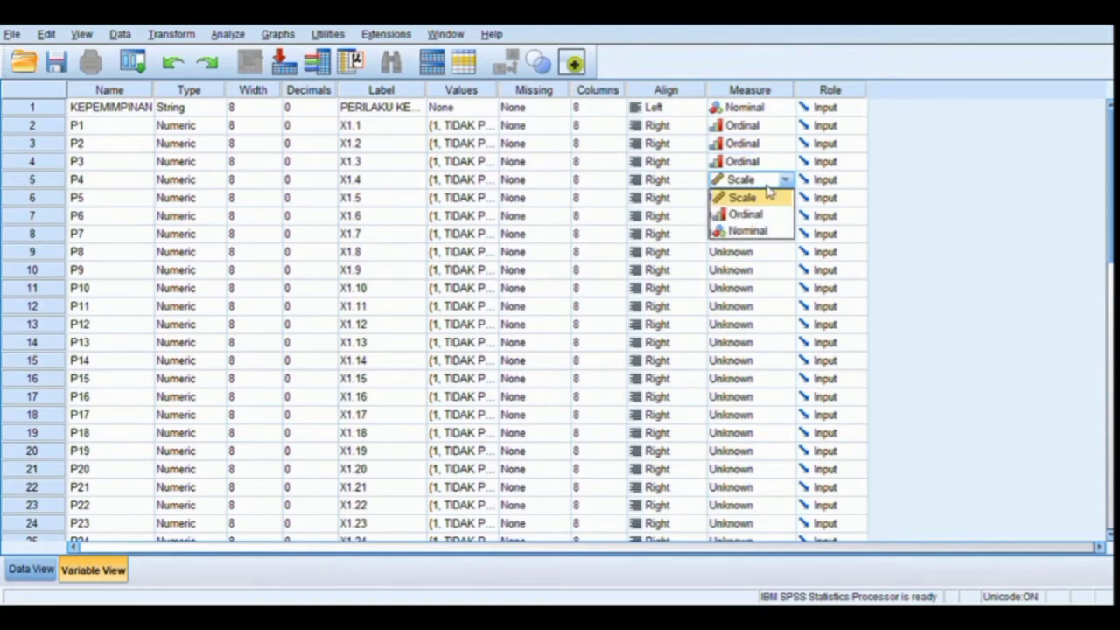
pyautogui.click(766, 219)
pyautogui.click(771, 200)
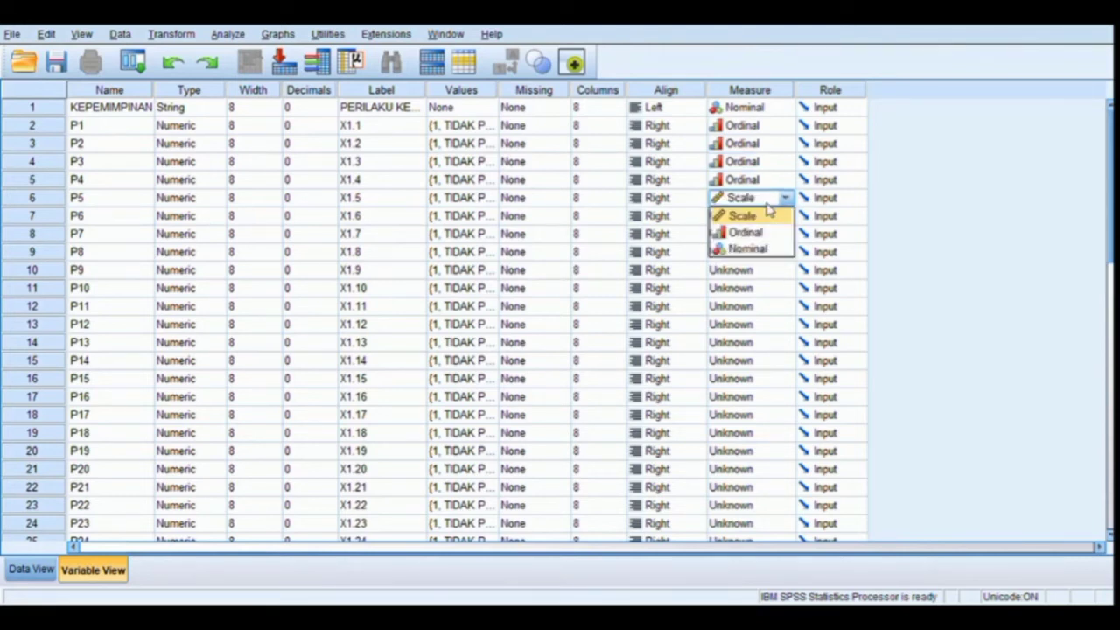
pyautogui.click(770, 233)
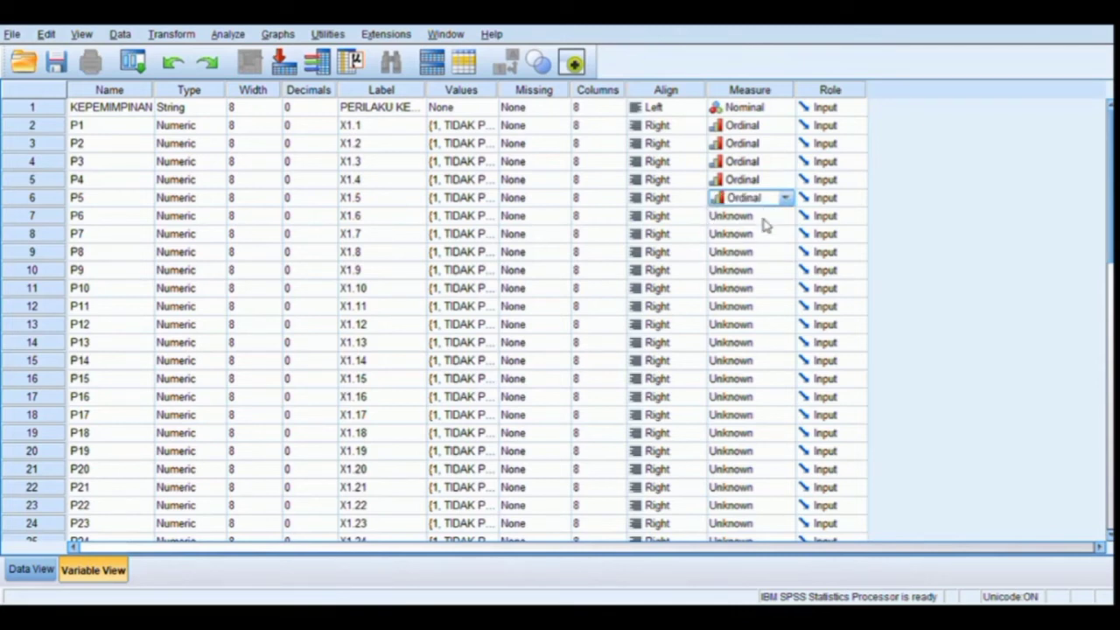
pyautogui.click(763, 215)
pyautogui.click(763, 252)
pyautogui.click(761, 233)
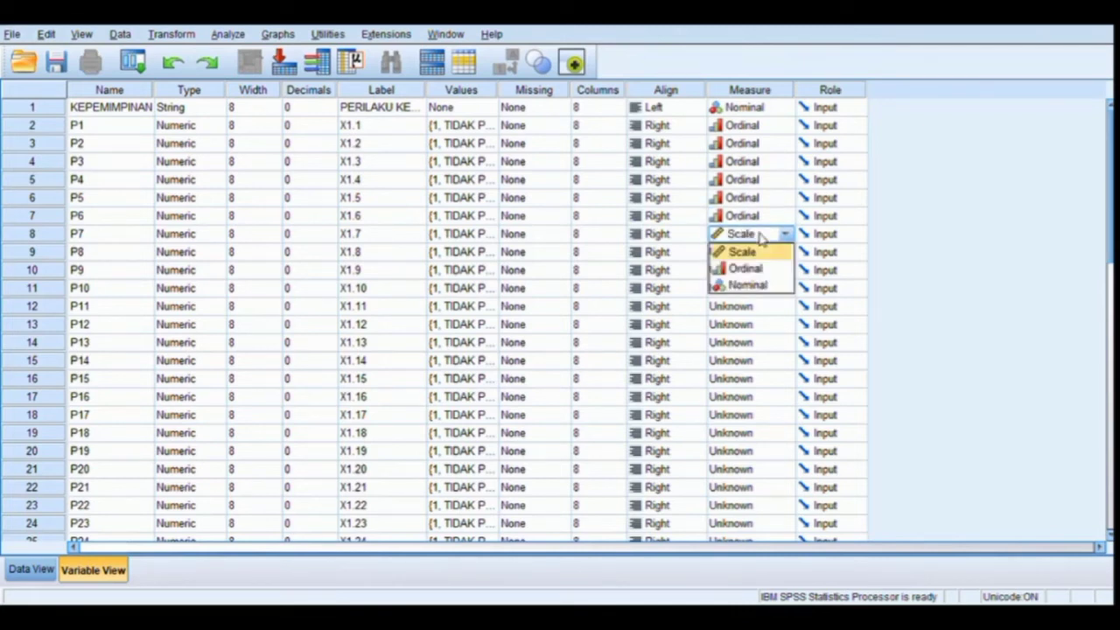
pyautogui.click(762, 270)
pyautogui.click(761, 252)
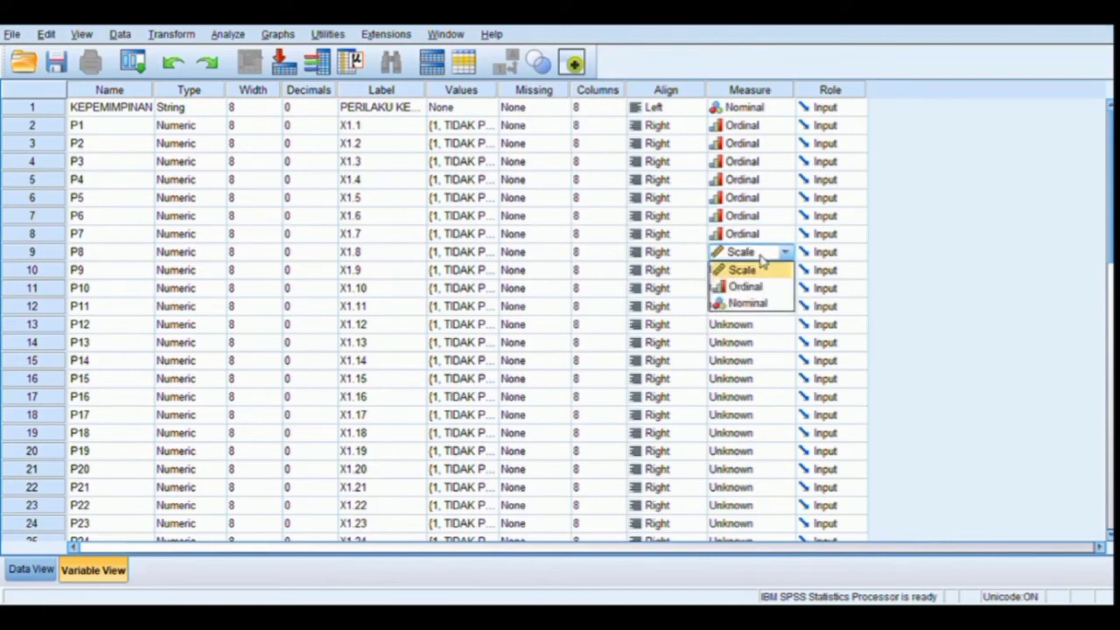
pyautogui.click(762, 288)
pyautogui.click(758, 272)
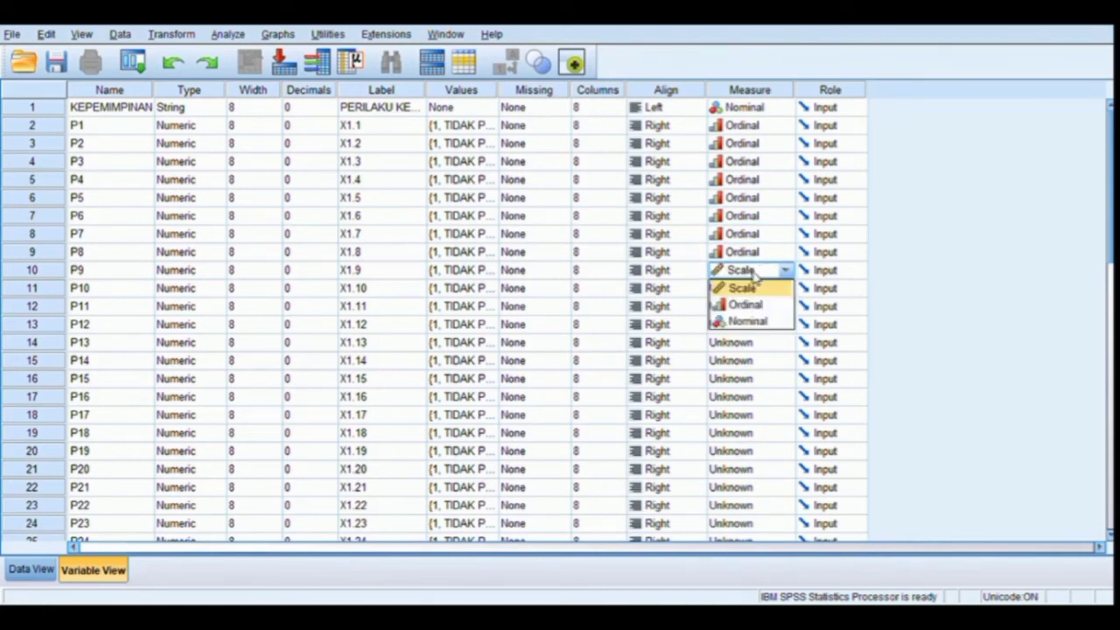
pyautogui.click(755, 305)
pyautogui.click(760, 288)
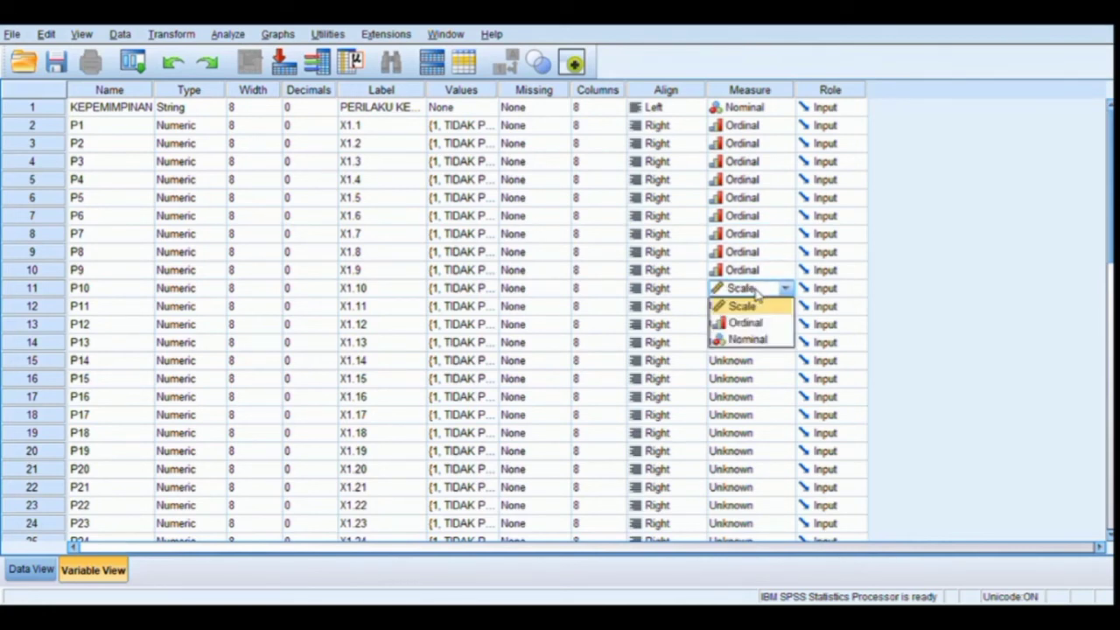
pyautogui.click(758, 324)
pyautogui.click(758, 308)
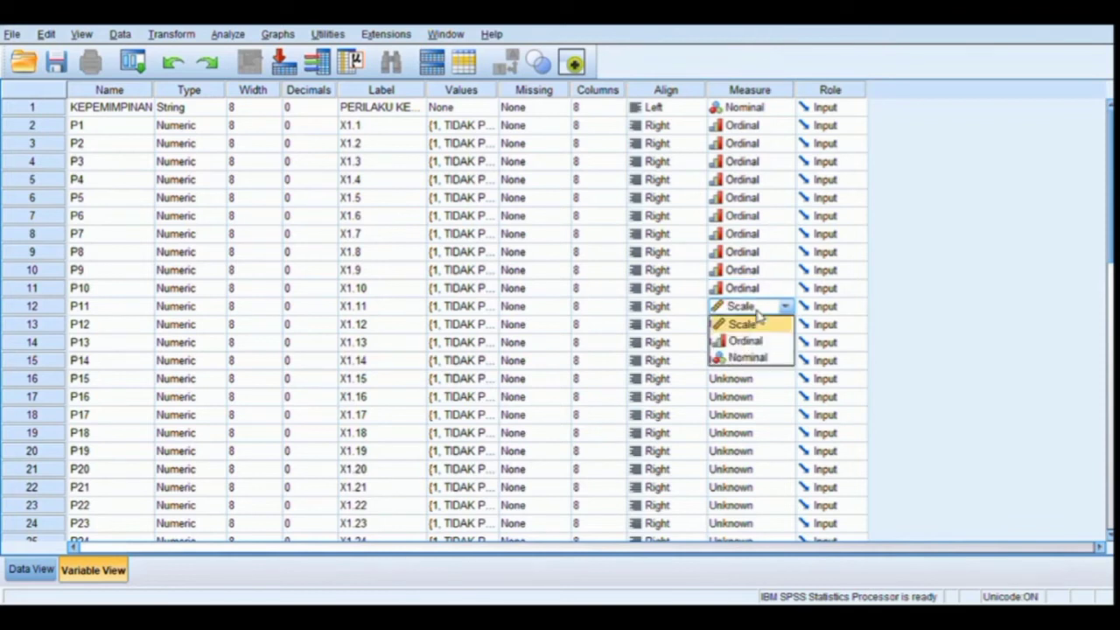
pyautogui.click(760, 343)
pyautogui.click(762, 325)
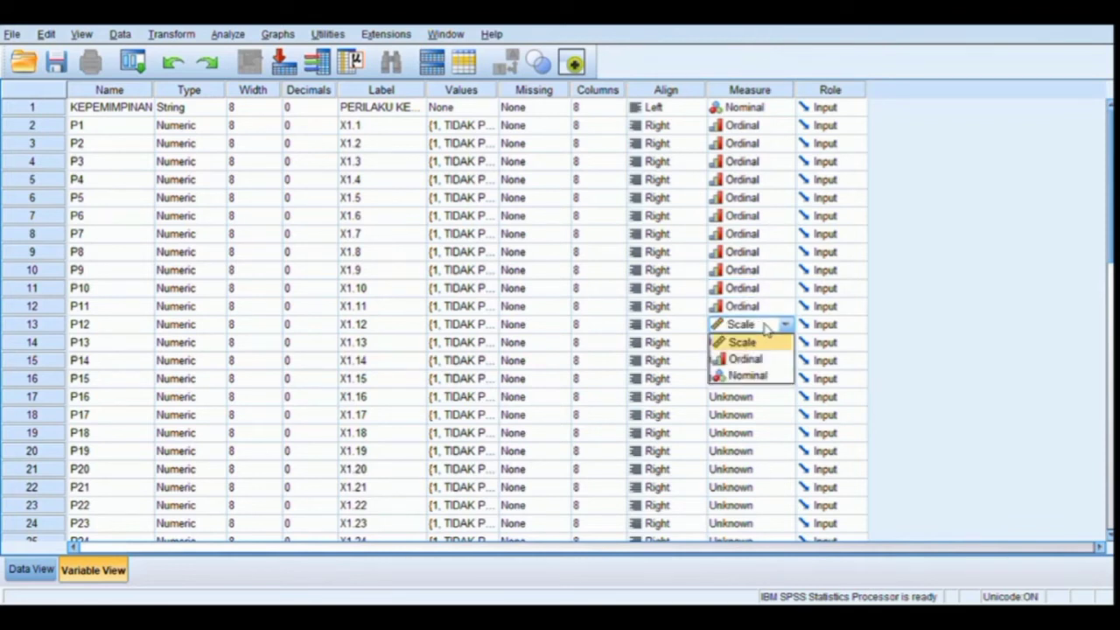
pyautogui.click(764, 360)
pyautogui.click(765, 343)
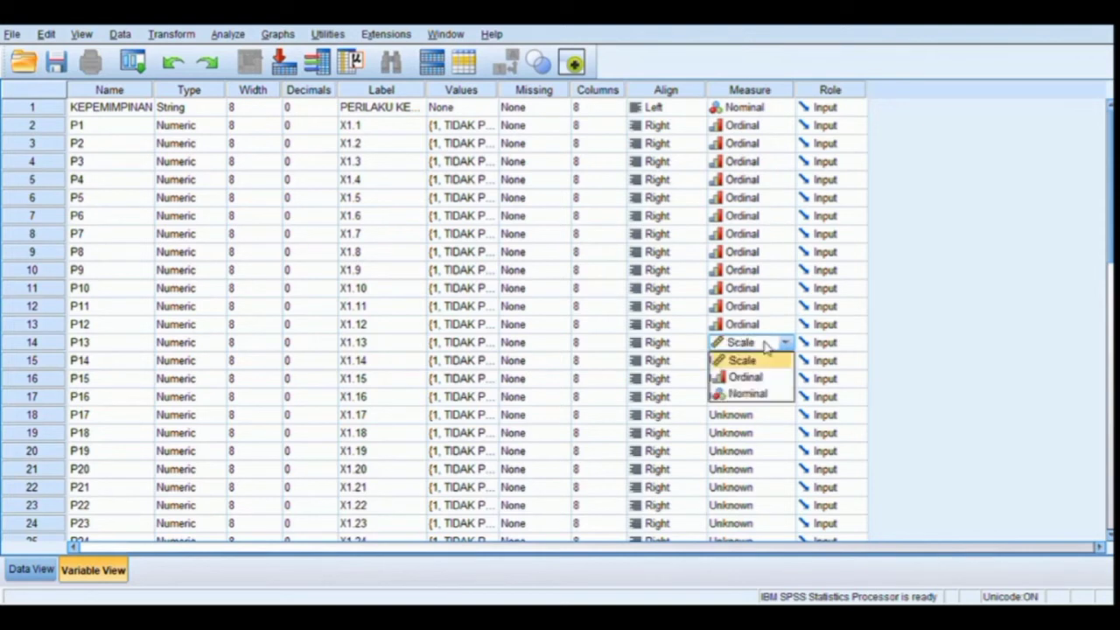
pyautogui.click(761, 379)
pyautogui.click(758, 360)
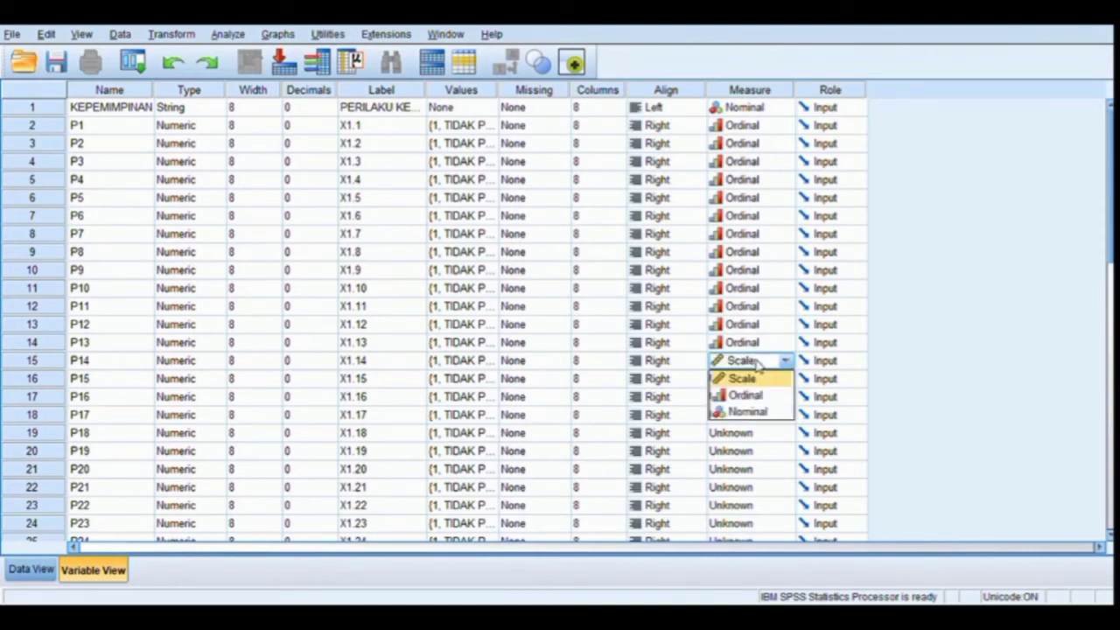
pyautogui.click(760, 397)
pyautogui.click(758, 379)
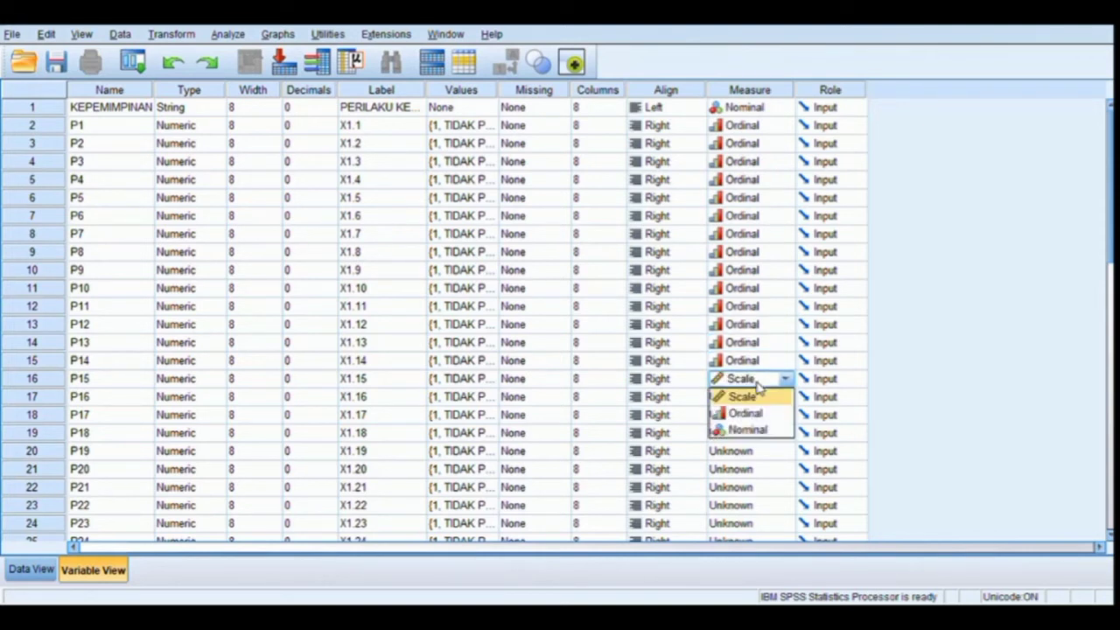
pyautogui.click(760, 414)
pyautogui.click(758, 396)
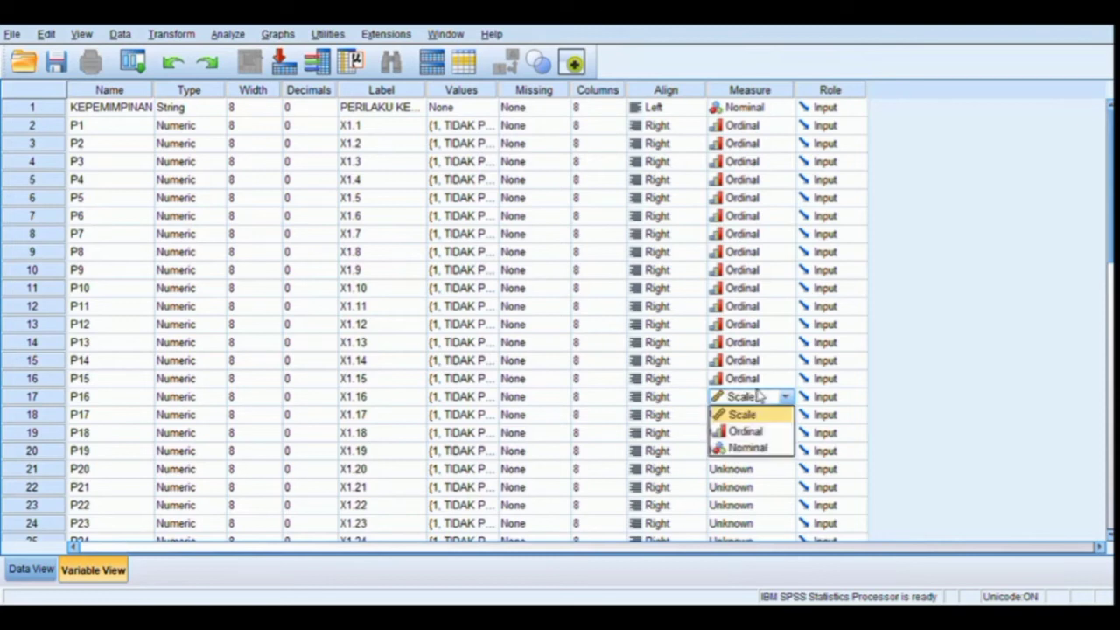
pyautogui.click(760, 431)
pyautogui.click(758, 415)
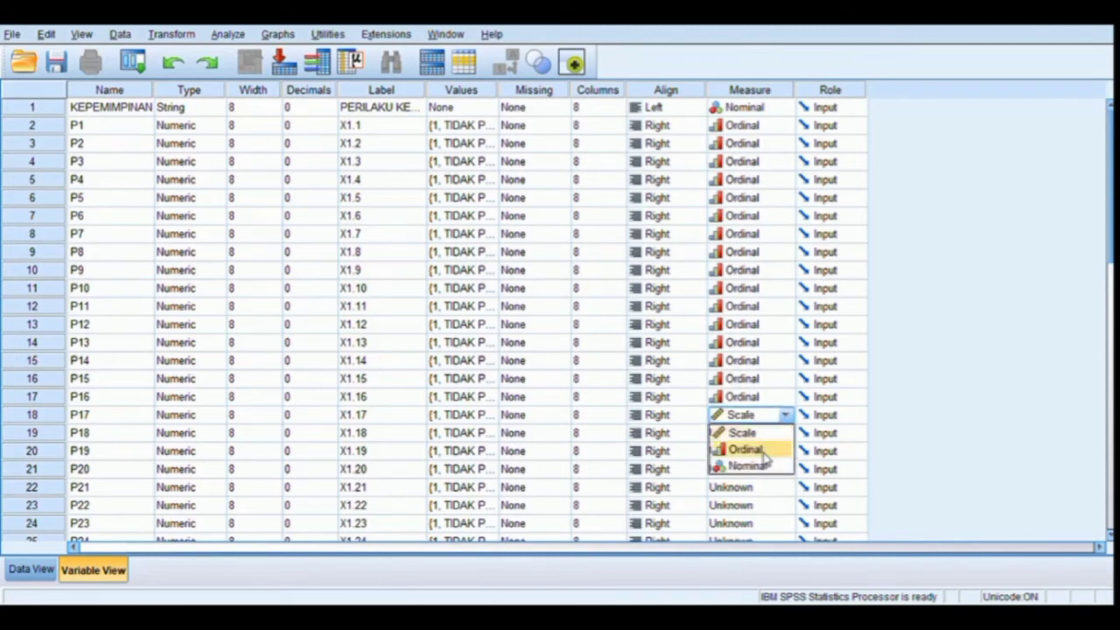
pyautogui.click(760, 449)
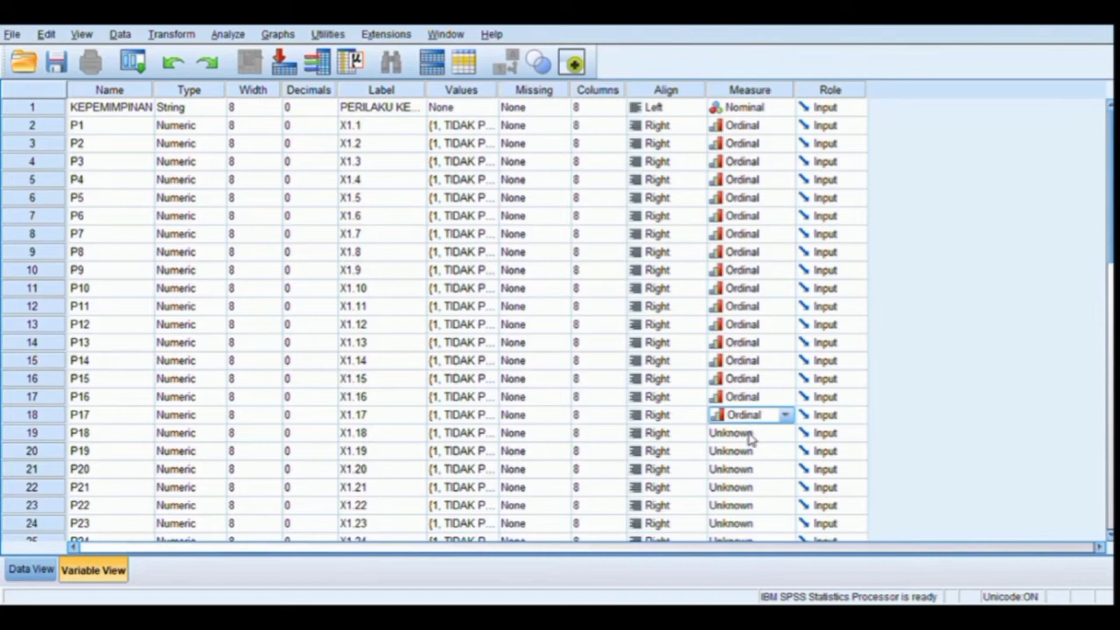
pyautogui.click(753, 433)
pyautogui.click(745, 469)
pyautogui.click(750, 451)
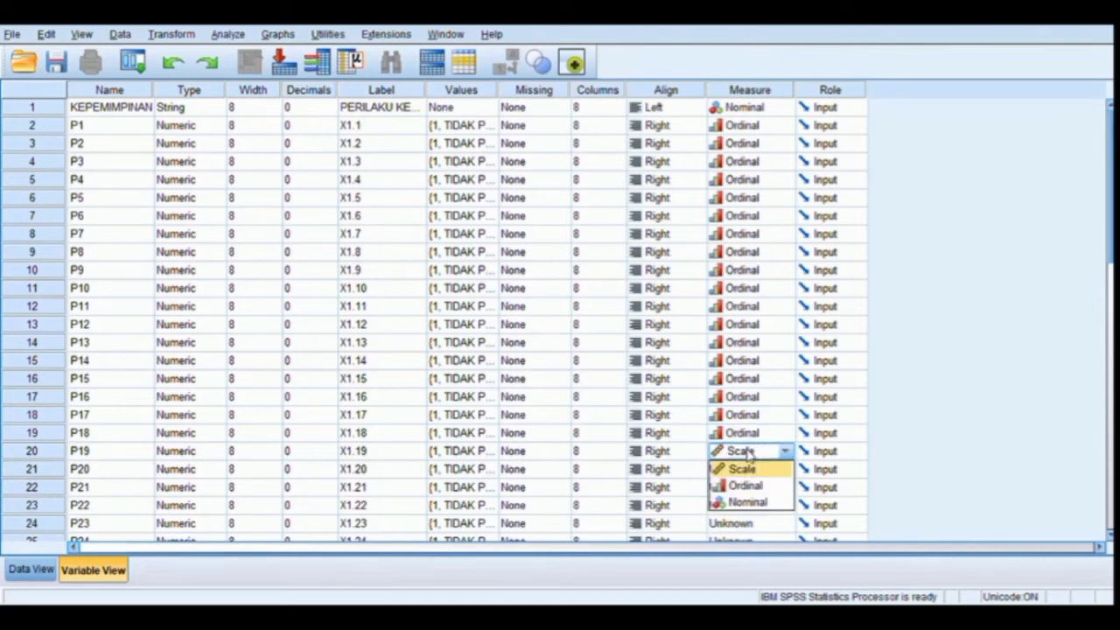
pyautogui.click(754, 486)
pyautogui.scroll(-7, 751, 461)
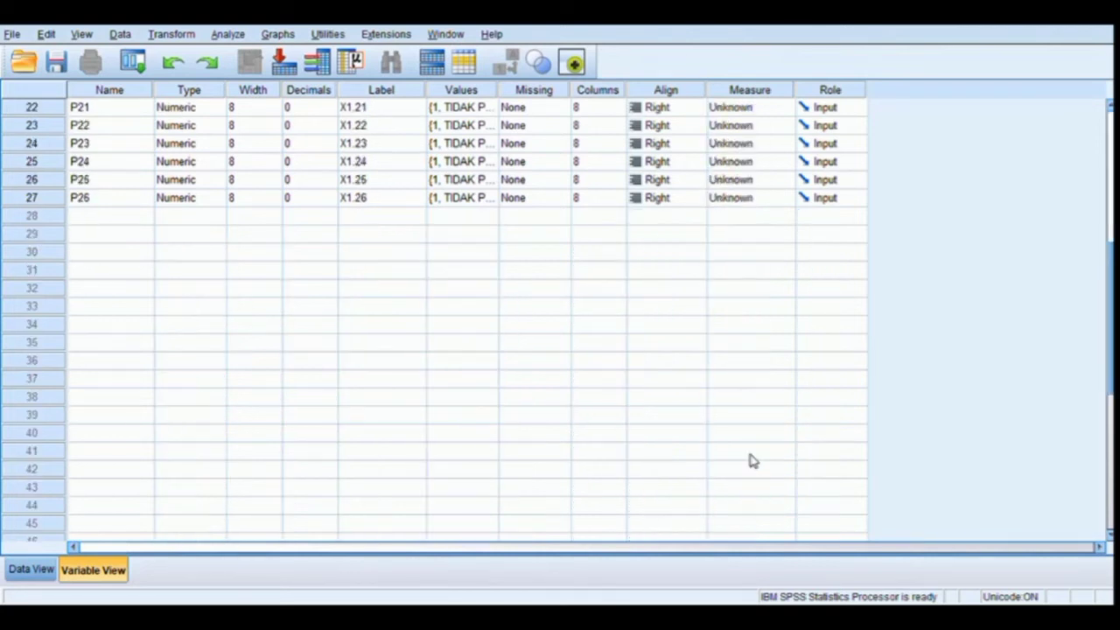
pyautogui.scroll(2, 751, 461)
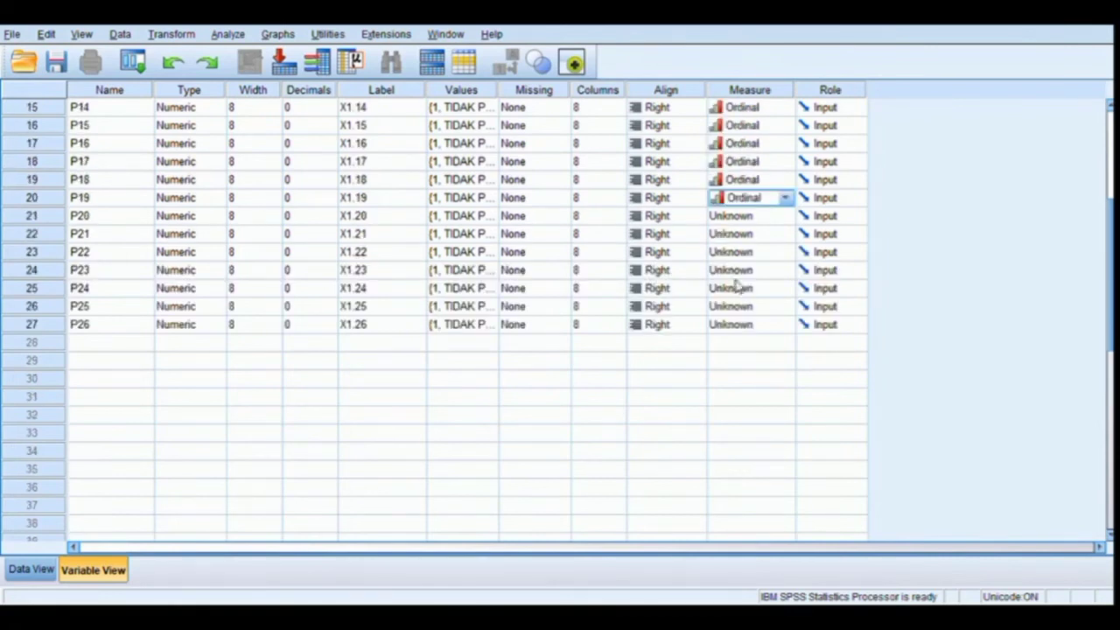
pyautogui.click(742, 219)
pyautogui.click(745, 253)
pyautogui.click(745, 252)
pyautogui.click(745, 287)
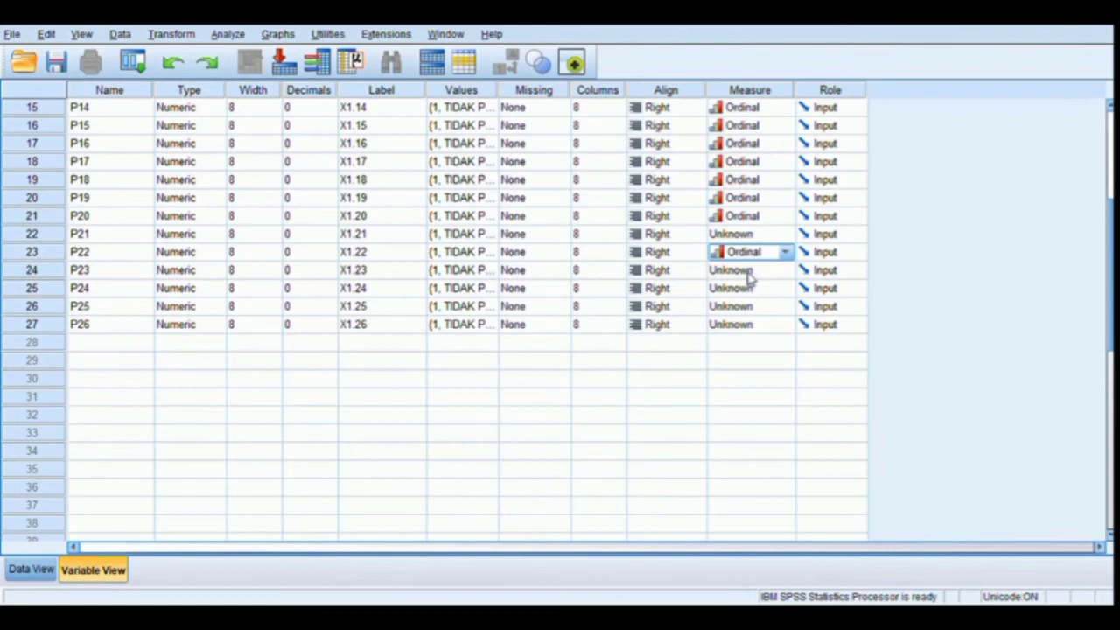
pyautogui.click(753, 236)
pyautogui.click(751, 268)
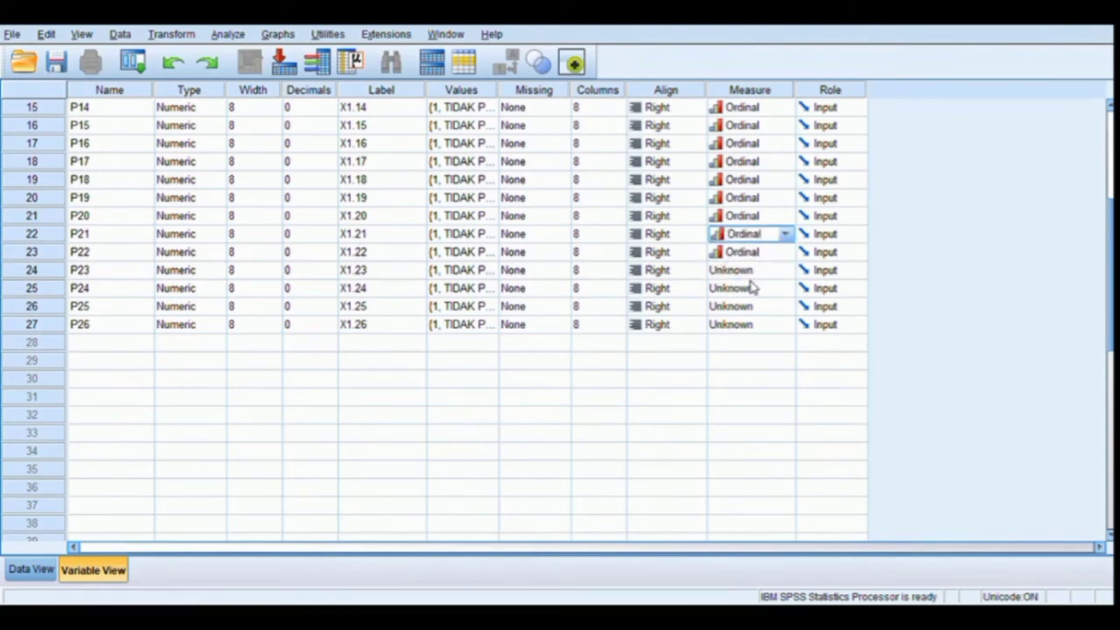
pyautogui.click(754, 270)
pyautogui.click(758, 306)
pyautogui.click(758, 290)
pyautogui.click(761, 323)
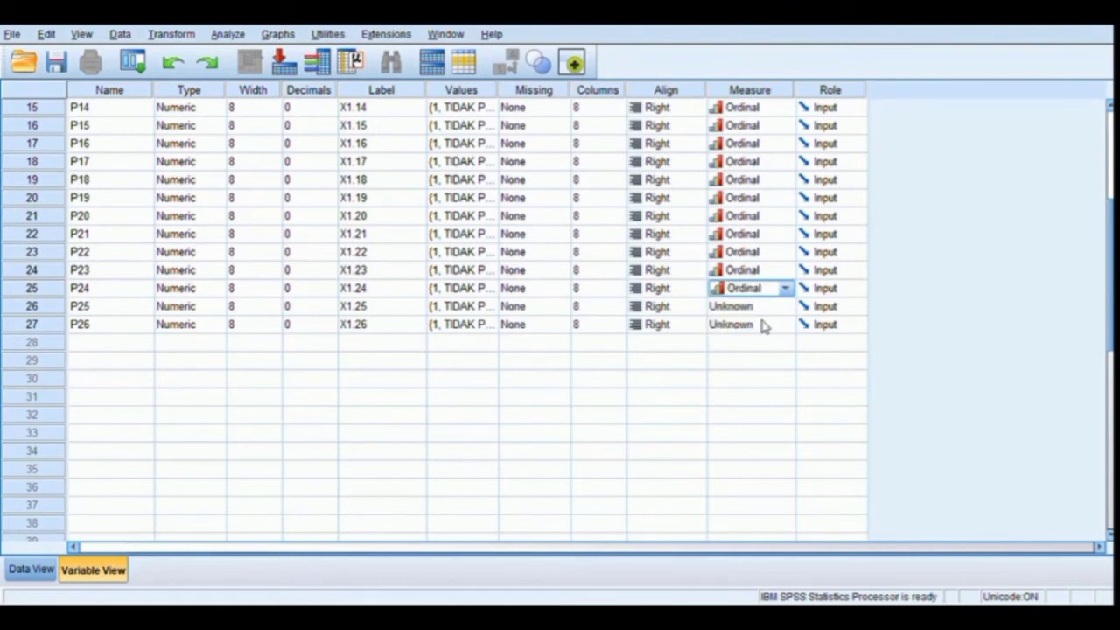
pyautogui.click(756, 308)
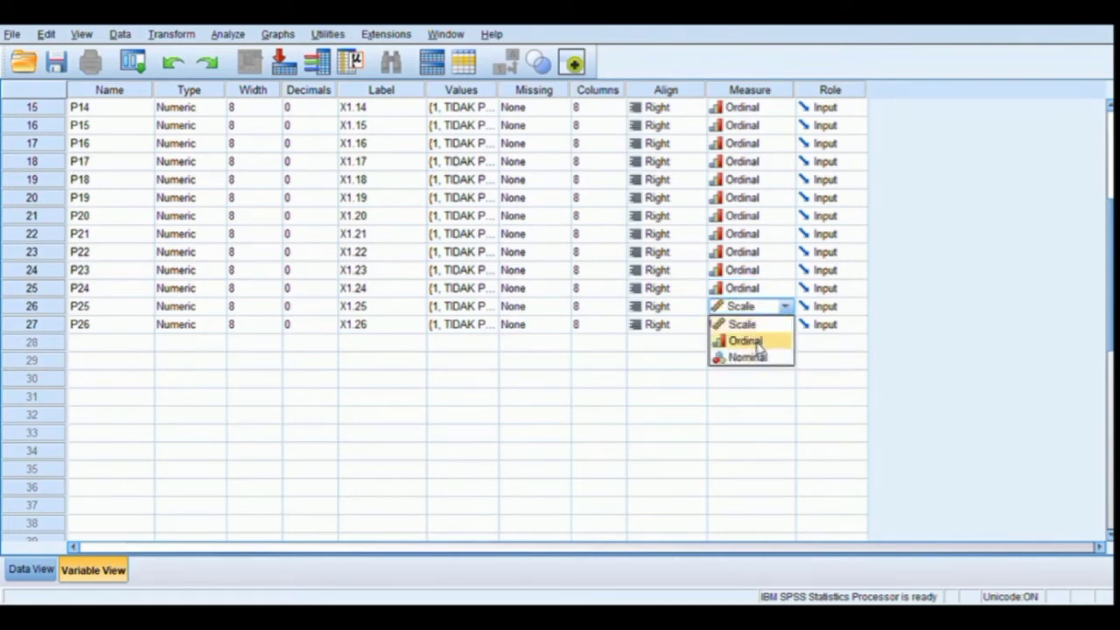
pyautogui.click(757, 342)
pyautogui.click(758, 325)
pyautogui.click(758, 359)
pyautogui.scroll(5, 595, 273)
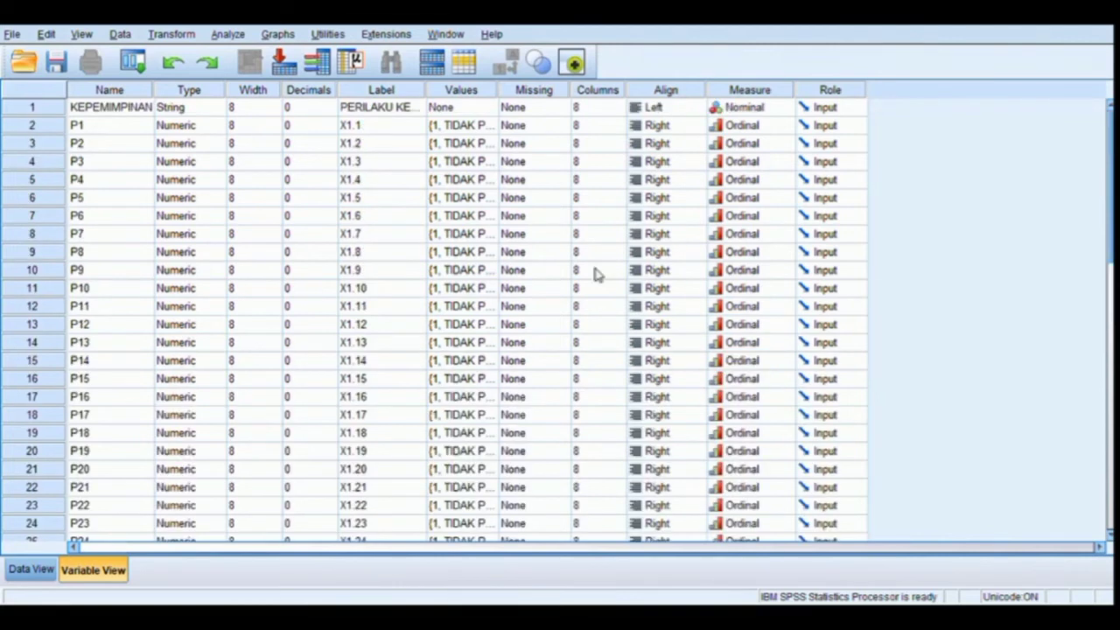
# - Switch to the data sheet and enter RESP1 as the KEPEMIMPINAN value of the first case
pyautogui.click(31, 570)
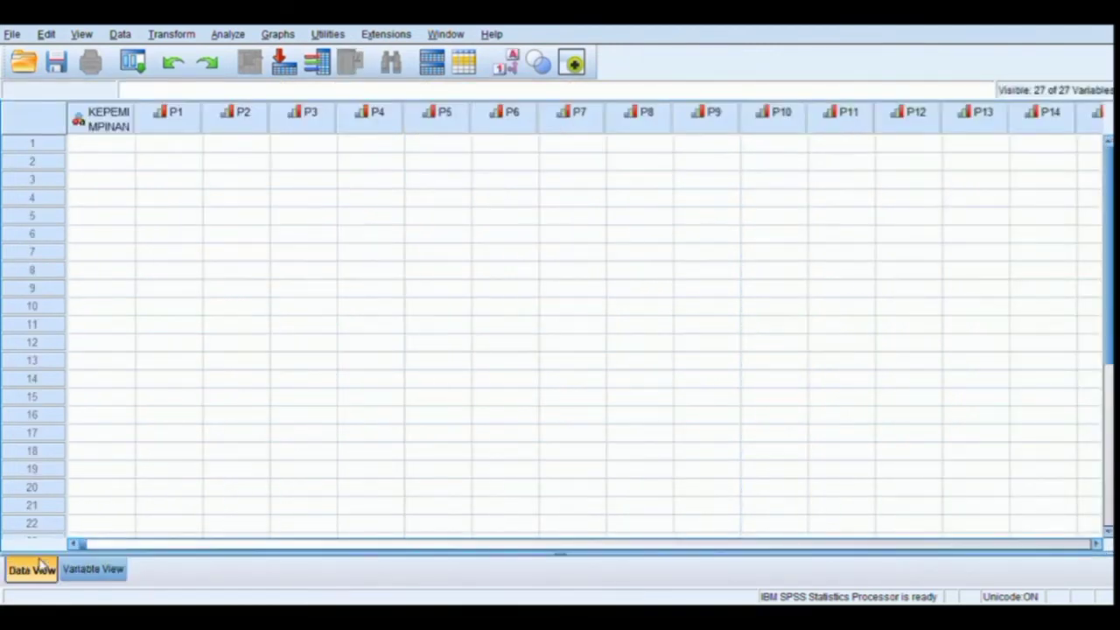
pyautogui.click(108, 151)
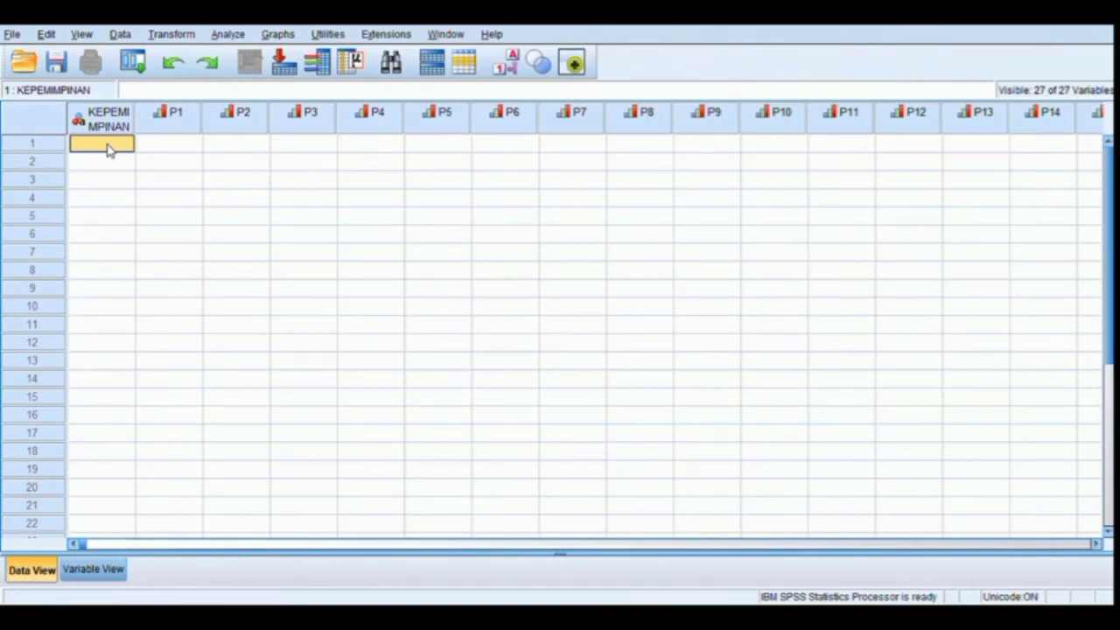
pyautogui.write('RESP')
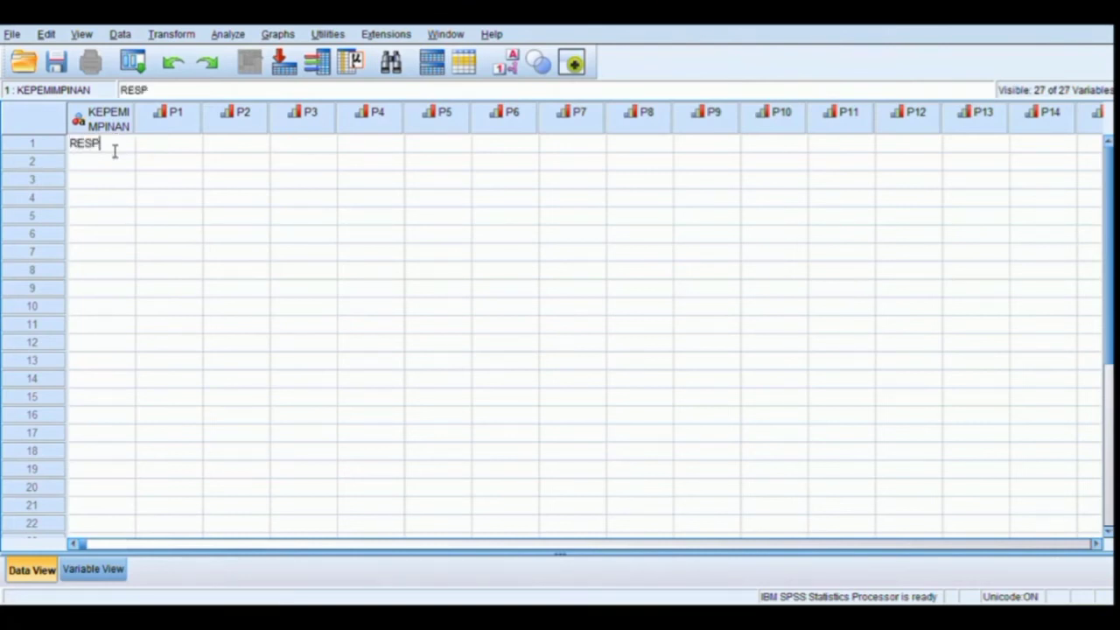
pyautogui.write('1')
pyautogui.press('Return')
pyautogui.click(123, 145)
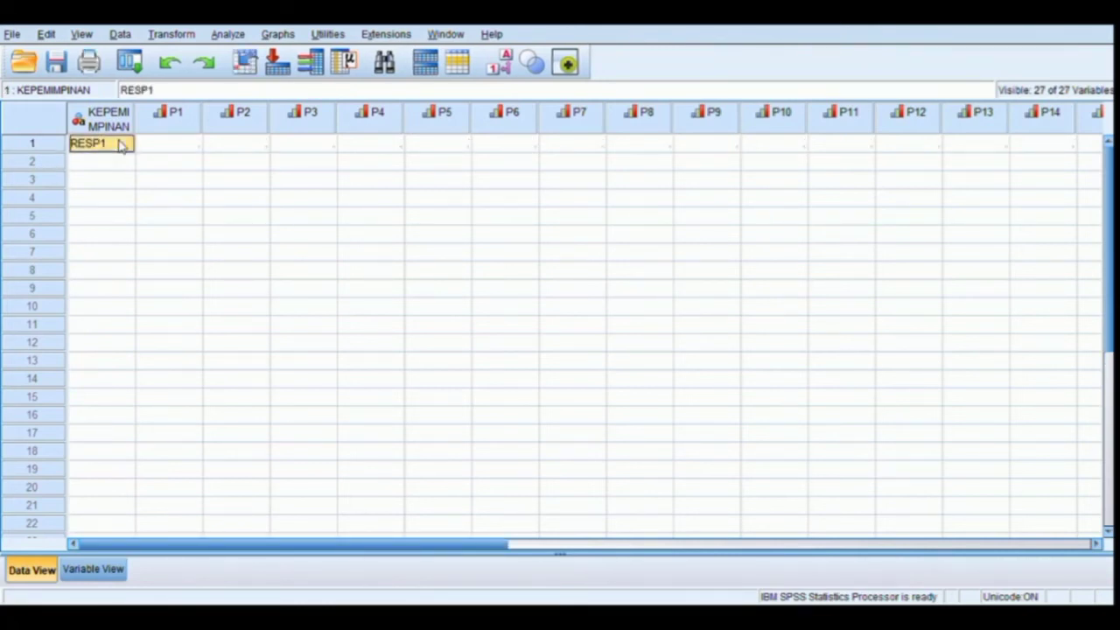
# - Enter 1 as the P1 answer of respondent RESP1
pyautogui.click(173, 145)
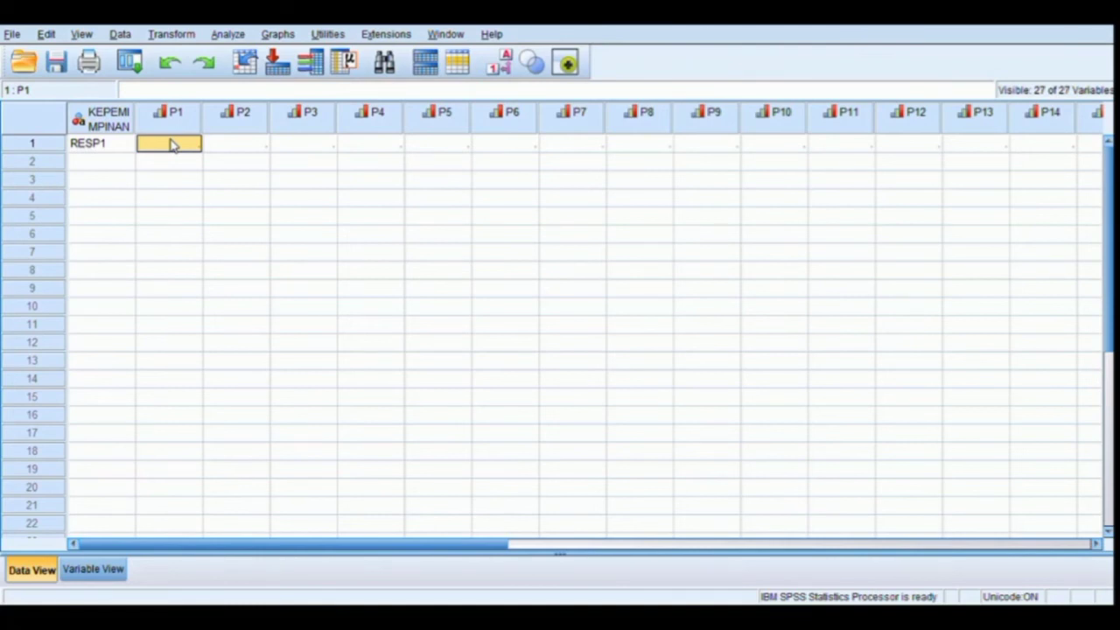
pyautogui.write('1')
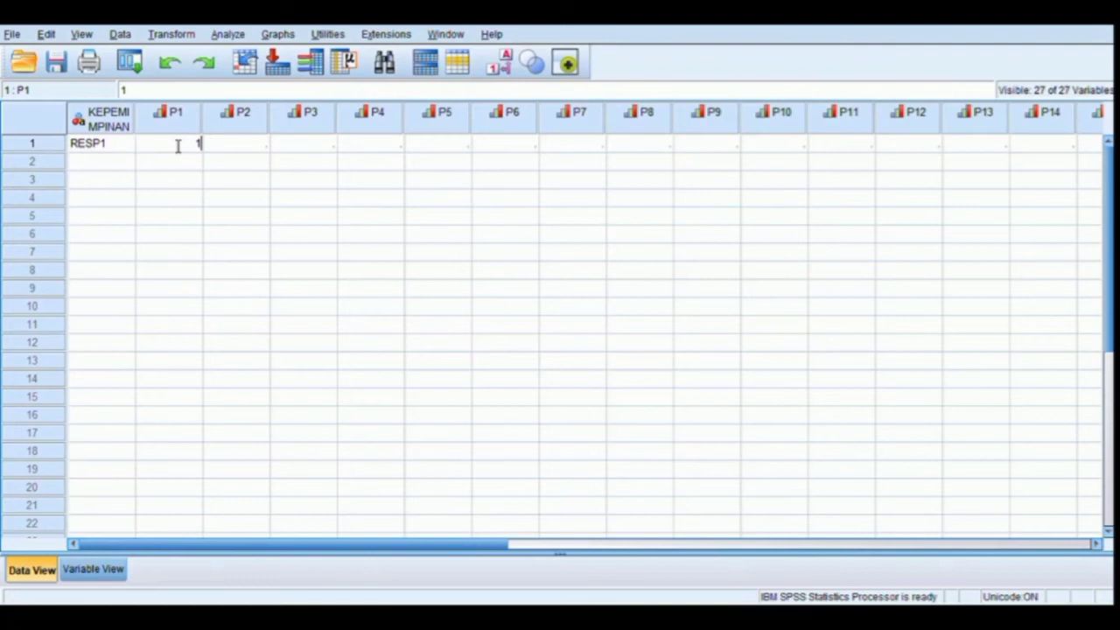
pyautogui.press('Tab')
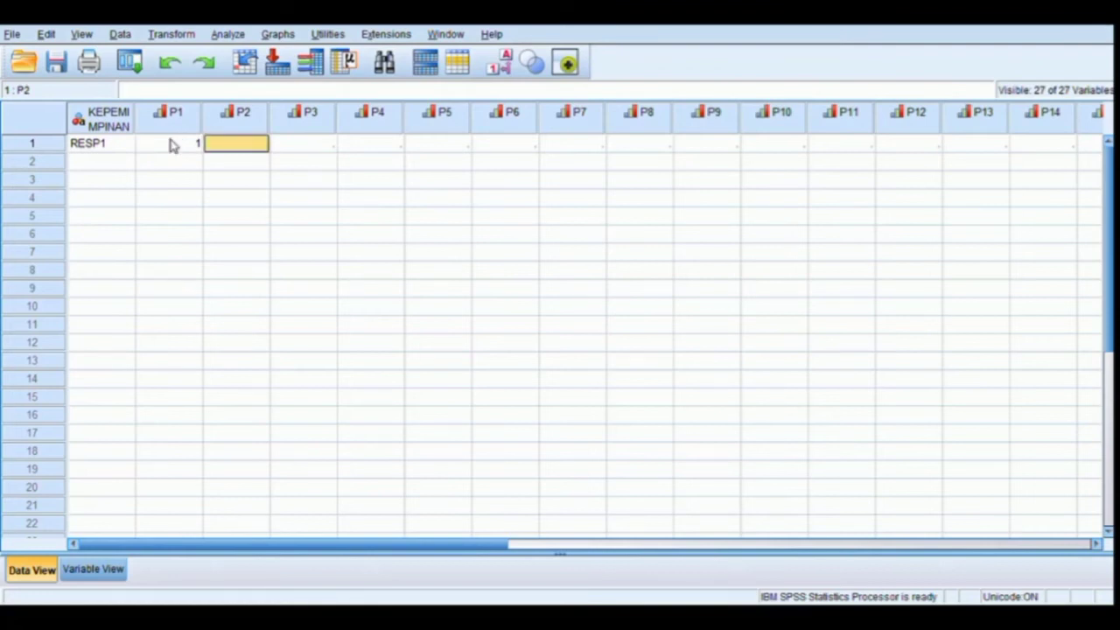
# - Enter 2 as the P2 answer of respondent RESP1
pyautogui.write('2')
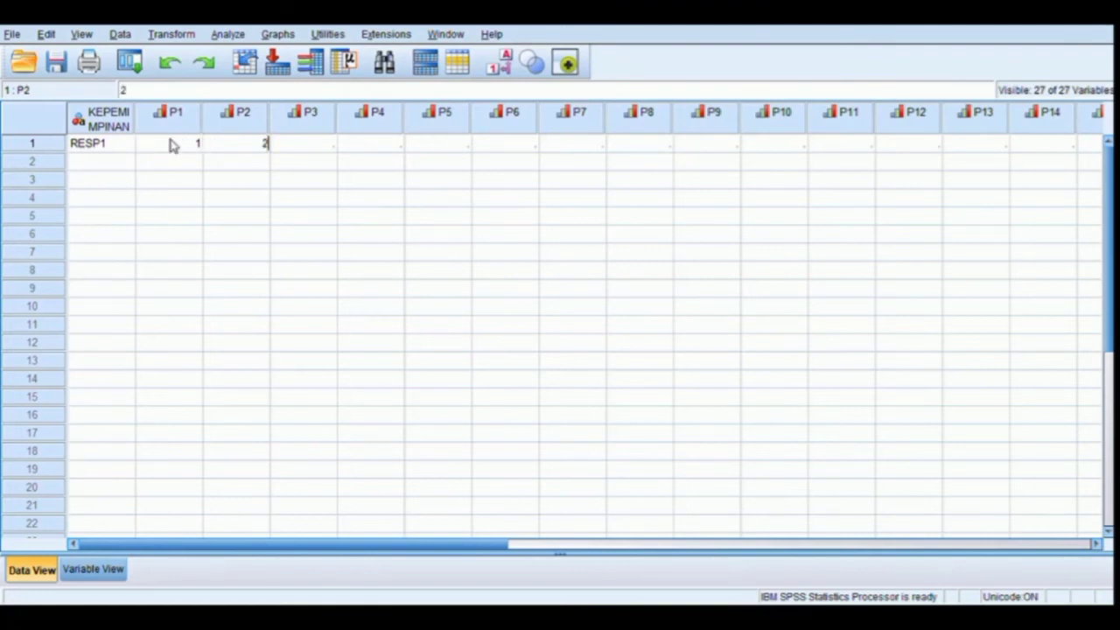
pyautogui.press('Tab')
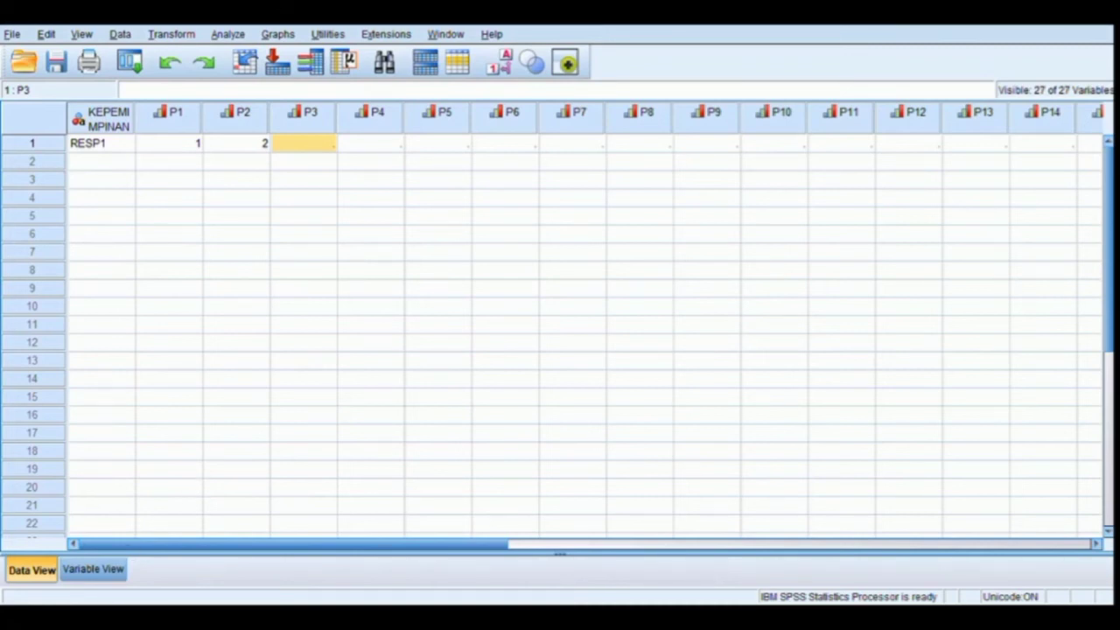
# - Paste the copied respondent codes, starting with RES1, down the KEPEMIMPINAN column from the first case
pyautogui.click(115, 144)
pyautogui.hotkey('ctrl', 'v')
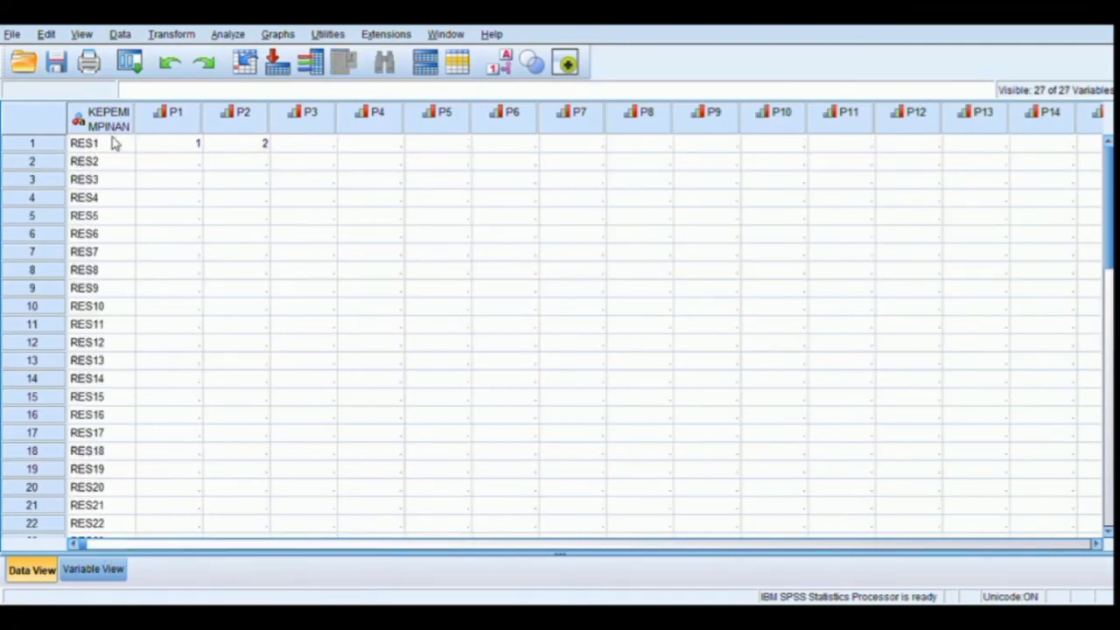
# - Paste the copied questionnaire answers of all respondents into the data sheet, starting at P1 of the first case
pyautogui.click(194, 149)
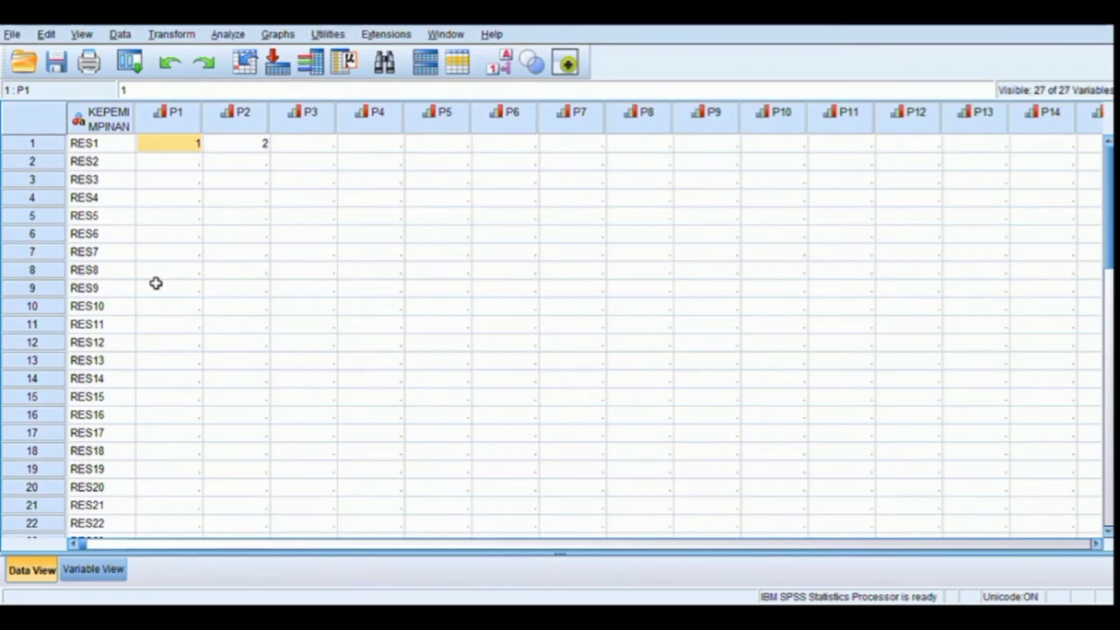
pyautogui.click(110, 566)
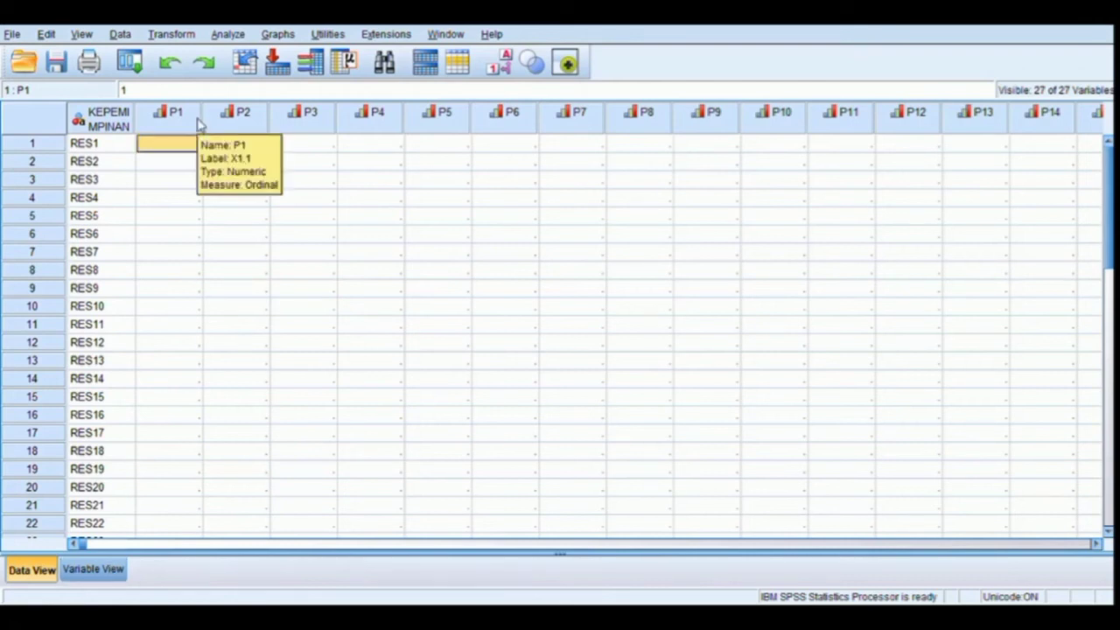
pyautogui.hotkey('ctrl', 'v')
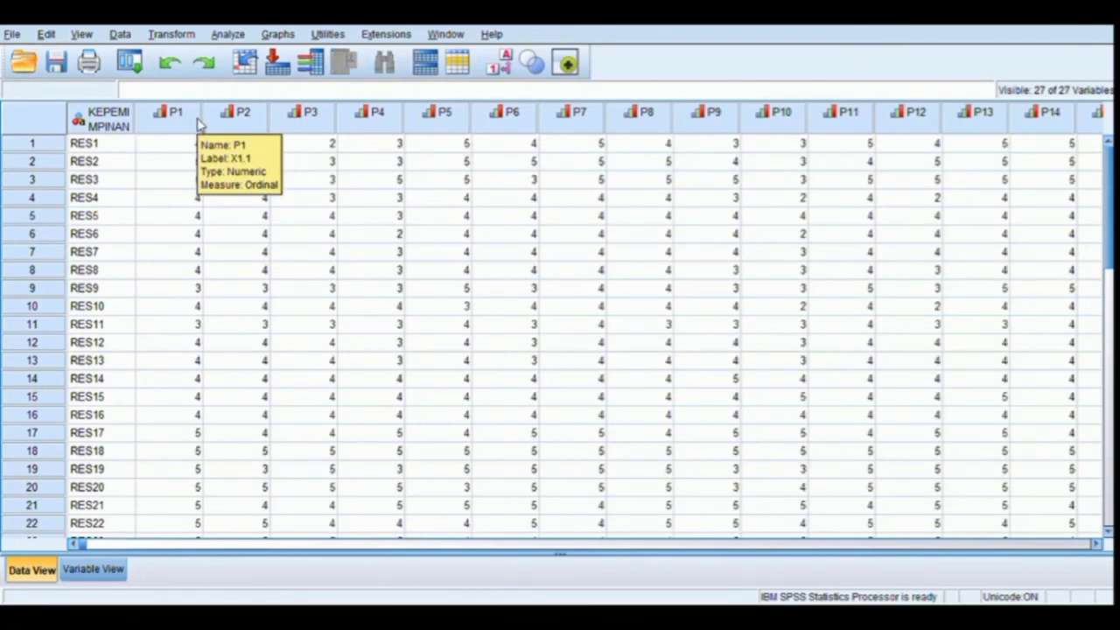
pyautogui.click(300, 199)
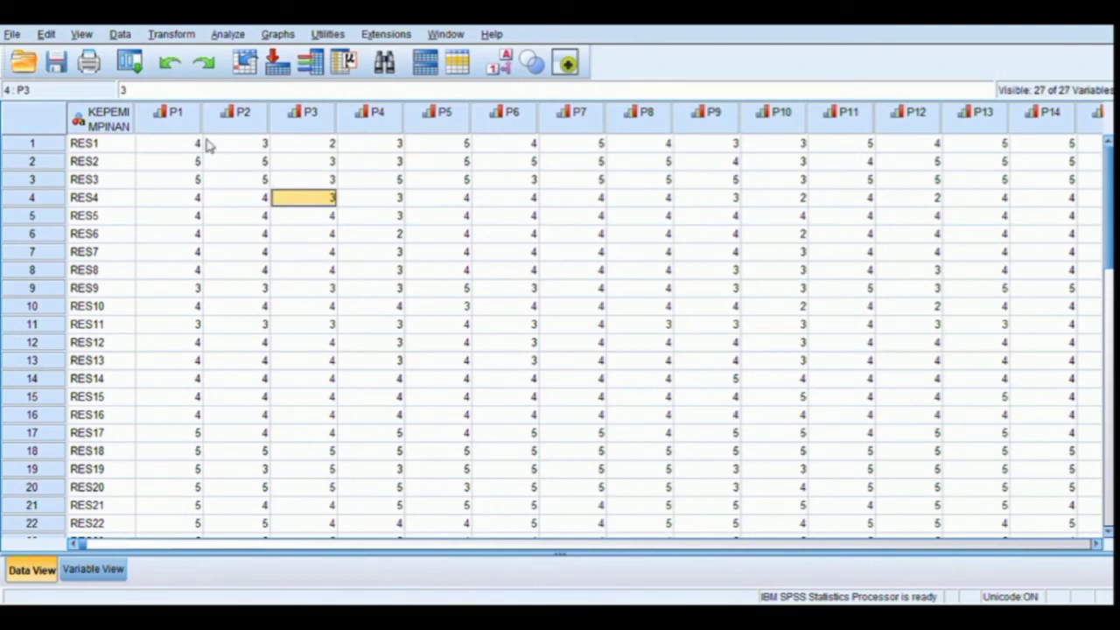
pyautogui.click(168, 144)
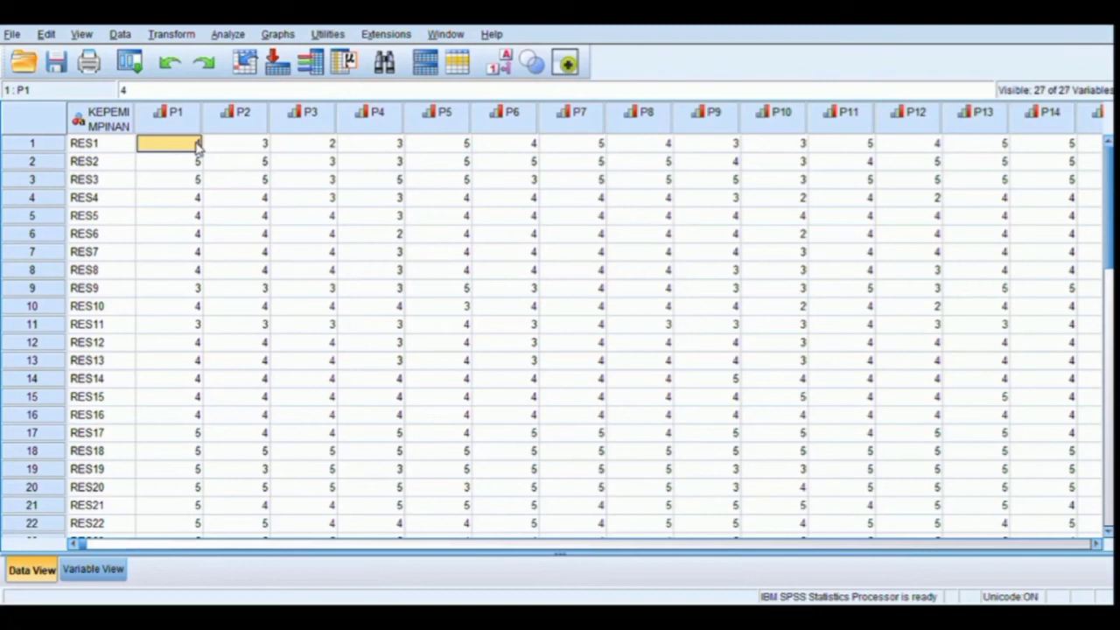
# - Open the Reliability Analysis for the questionnaire data
pyautogui.click(230, 37)
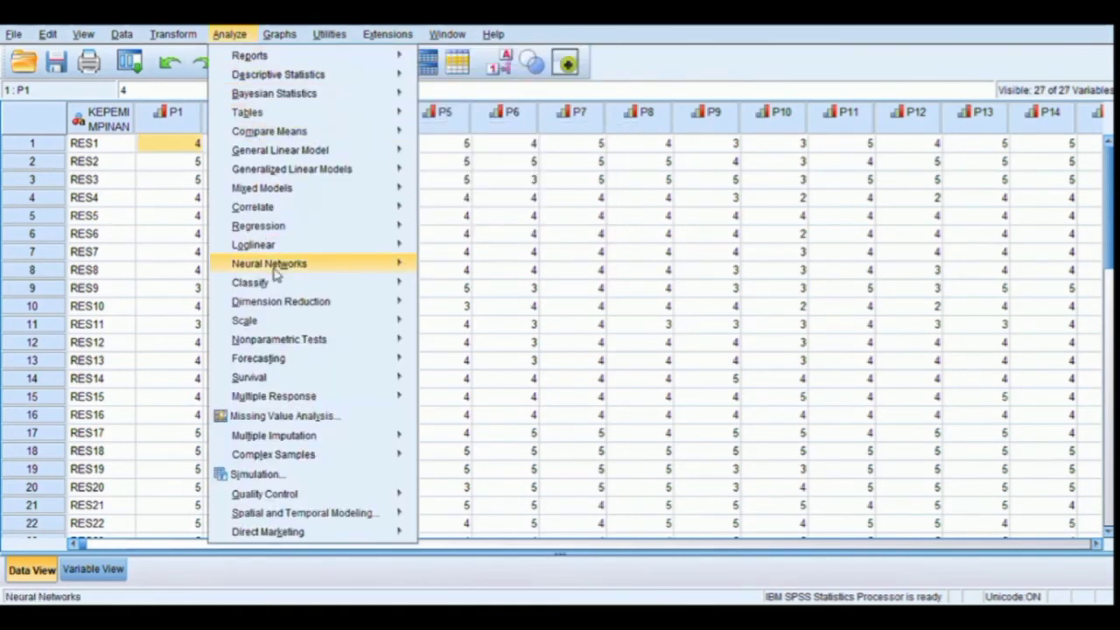
pyautogui.moveTo(297, 324)
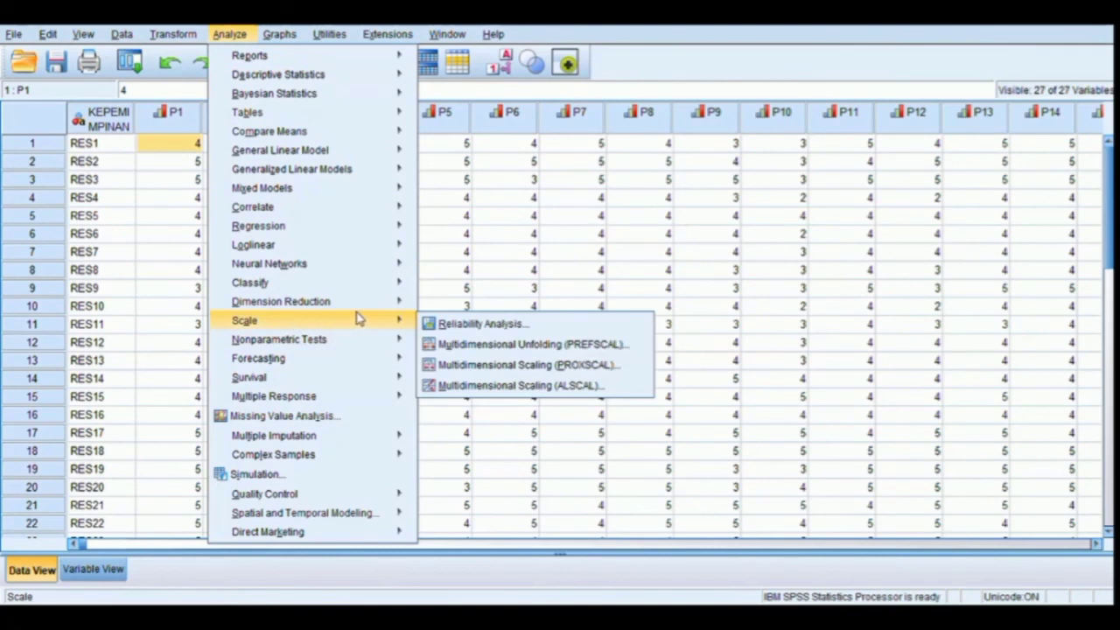
pyautogui.click(432, 326)
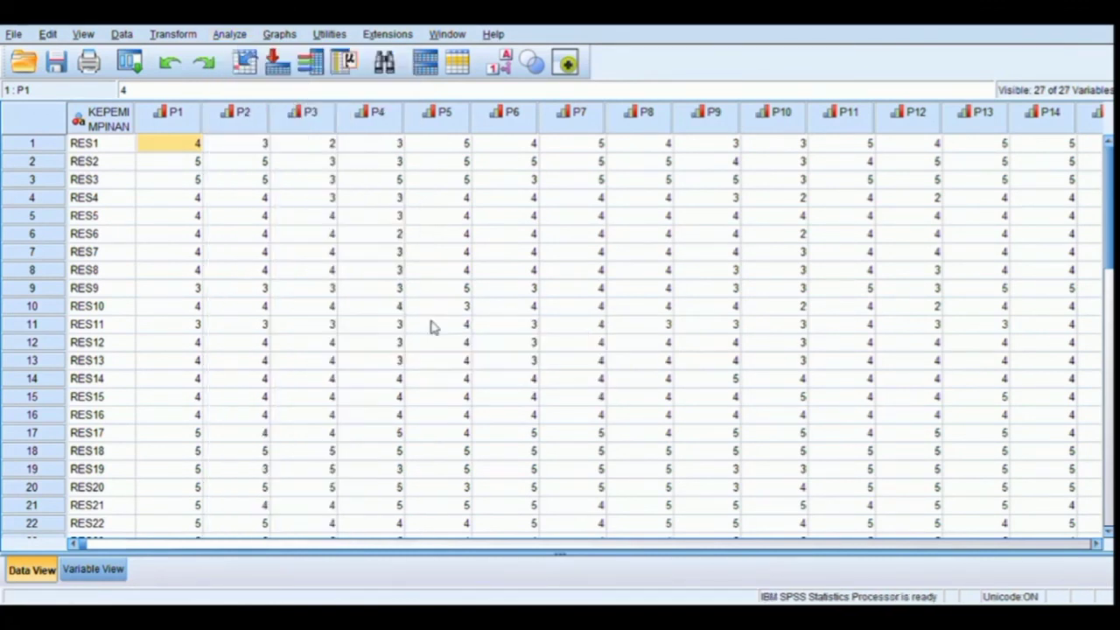